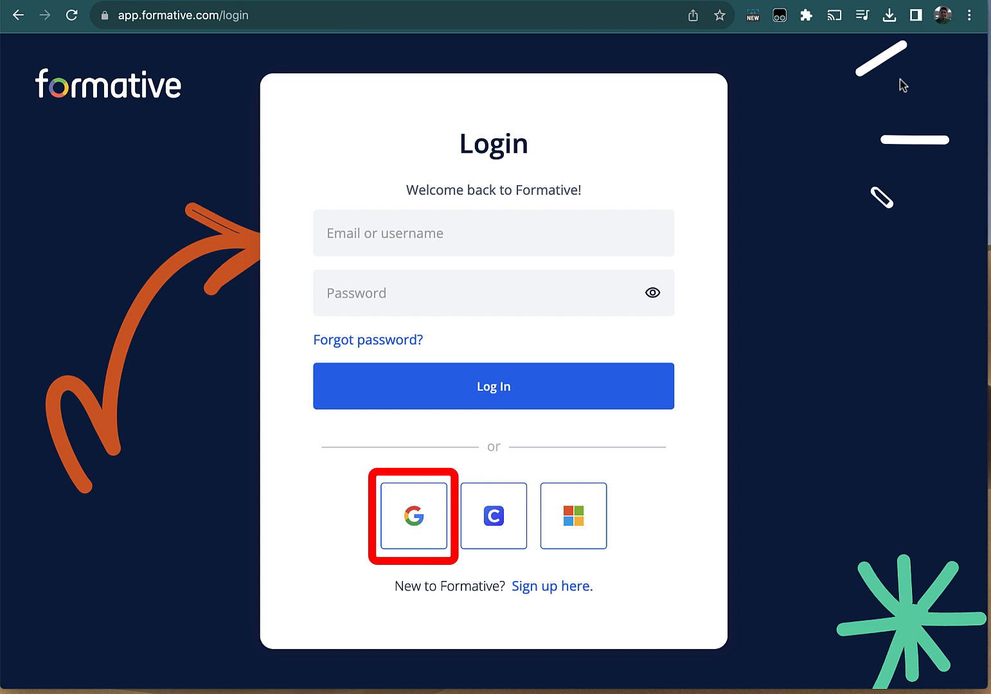
- Sign in to Formative through Google with the first listed school account
{"action": "left_click", "coordinate": [414, 518]}
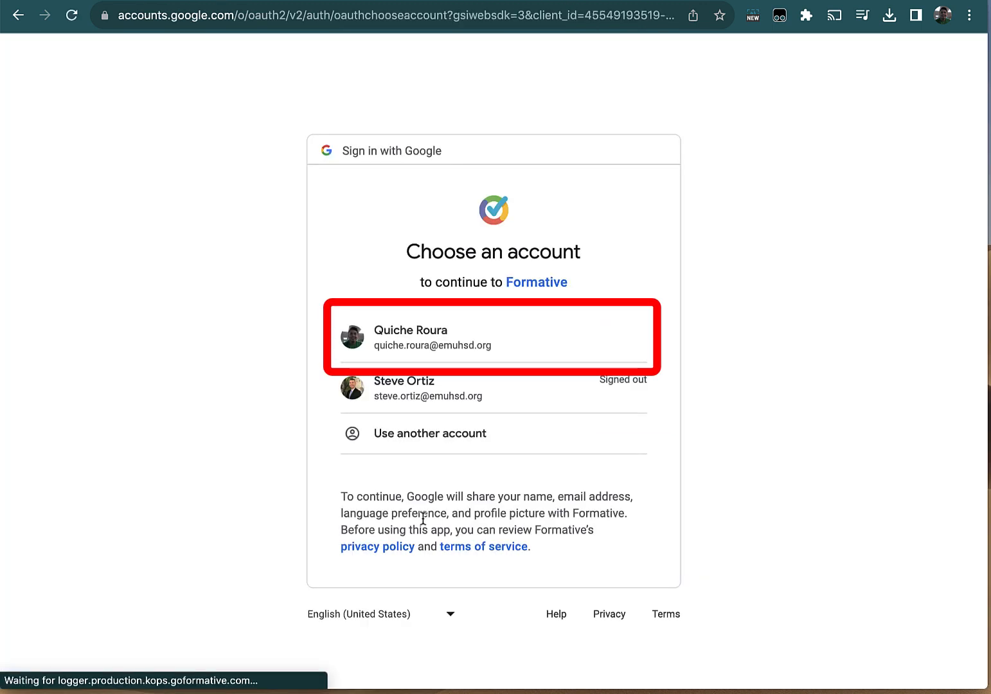
{"action": "left_click", "coordinate": [474, 347]}
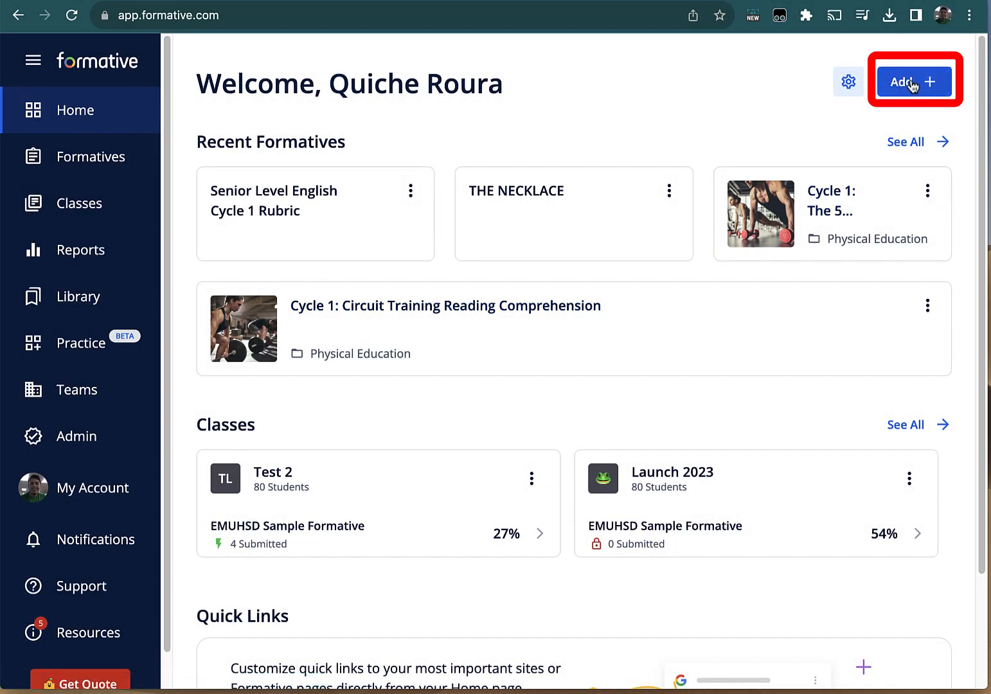
- Create a new formative by enhancing a PDF, uploading English 9 Fall Unit 2 Tests.pdf from the Desktop folder
{"action": "left_click", "coordinate": [911, 85]}
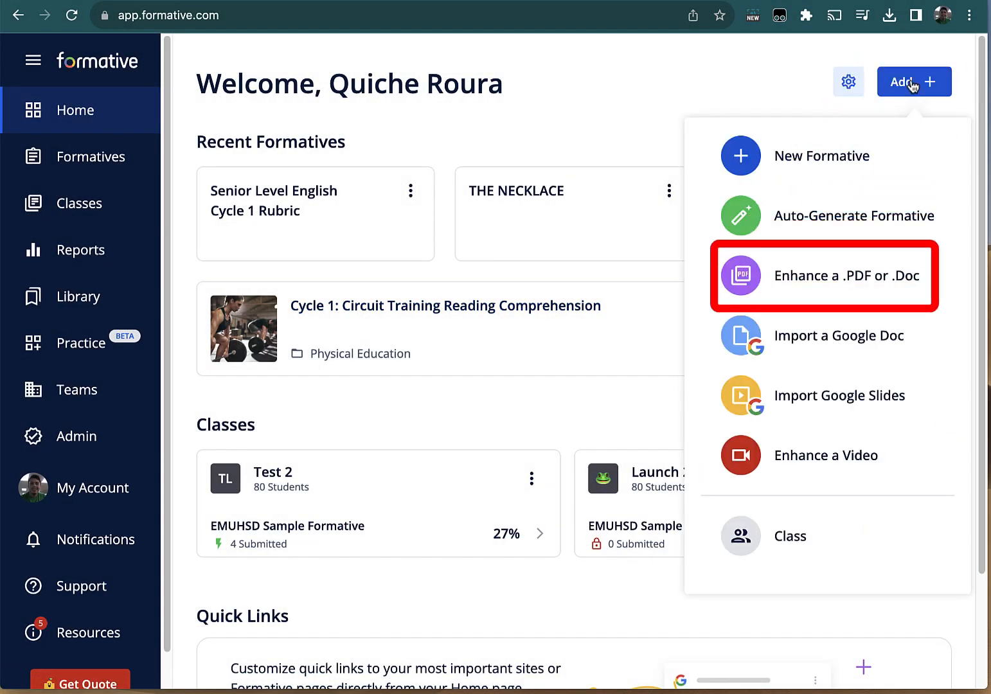
{"action": "left_click", "coordinate": [854, 276]}
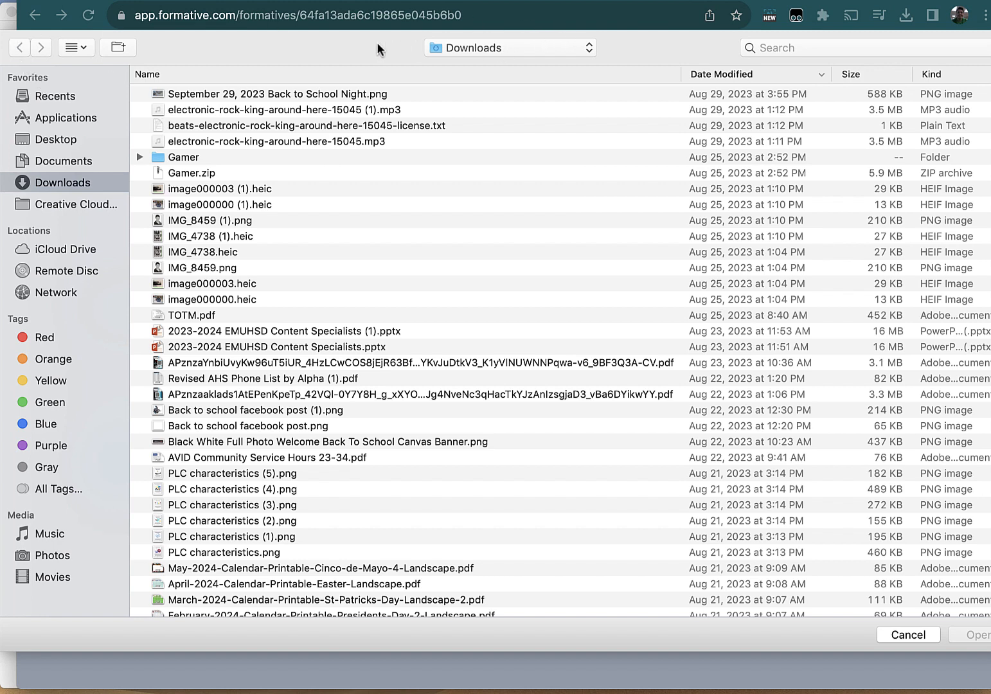
{"action": "left_click", "coordinate": [51, 140]}
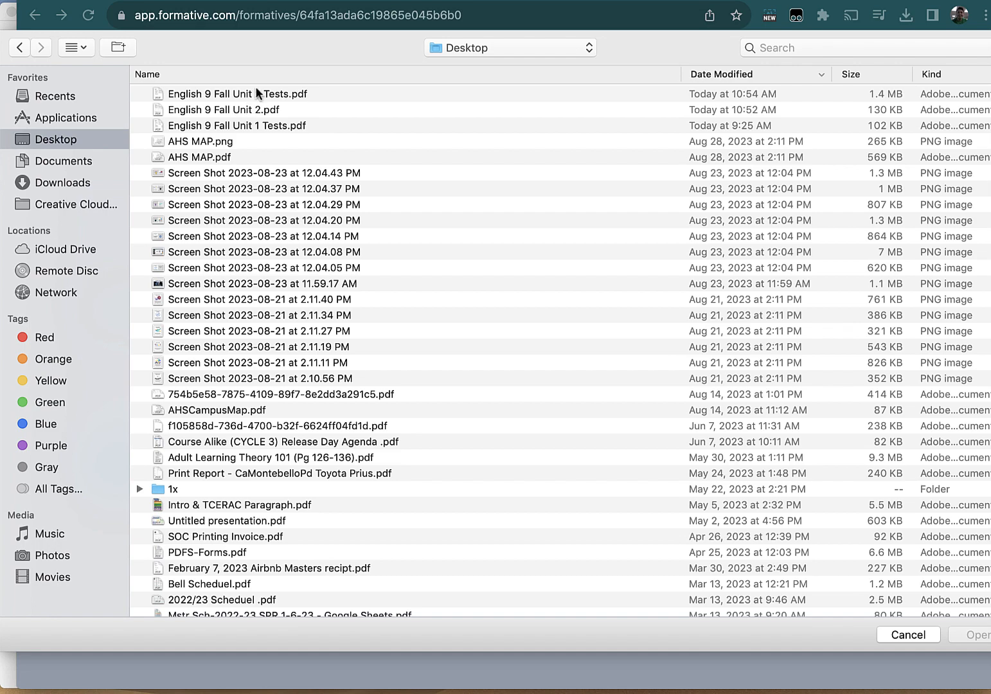
{"action": "left_click", "coordinate": [256, 93]}
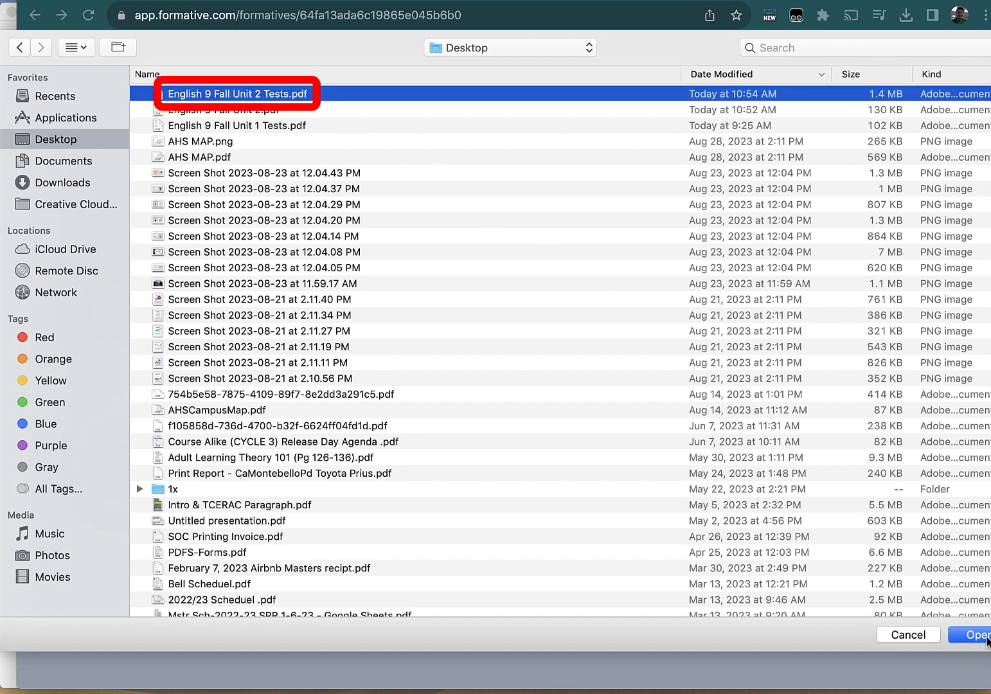
{"action": "left_click", "coordinate": [973, 637]}
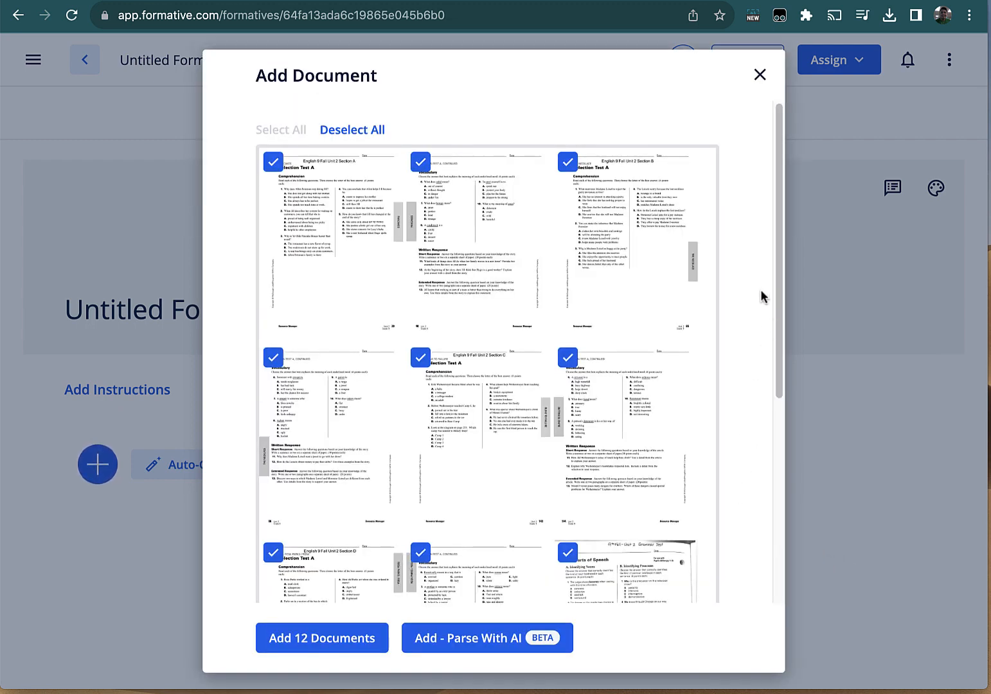
- Deselect all document pages, choose only the two Section B pages (third and fourth), and add them to the formative
{"action": "left_click", "coordinate": [346, 130]}
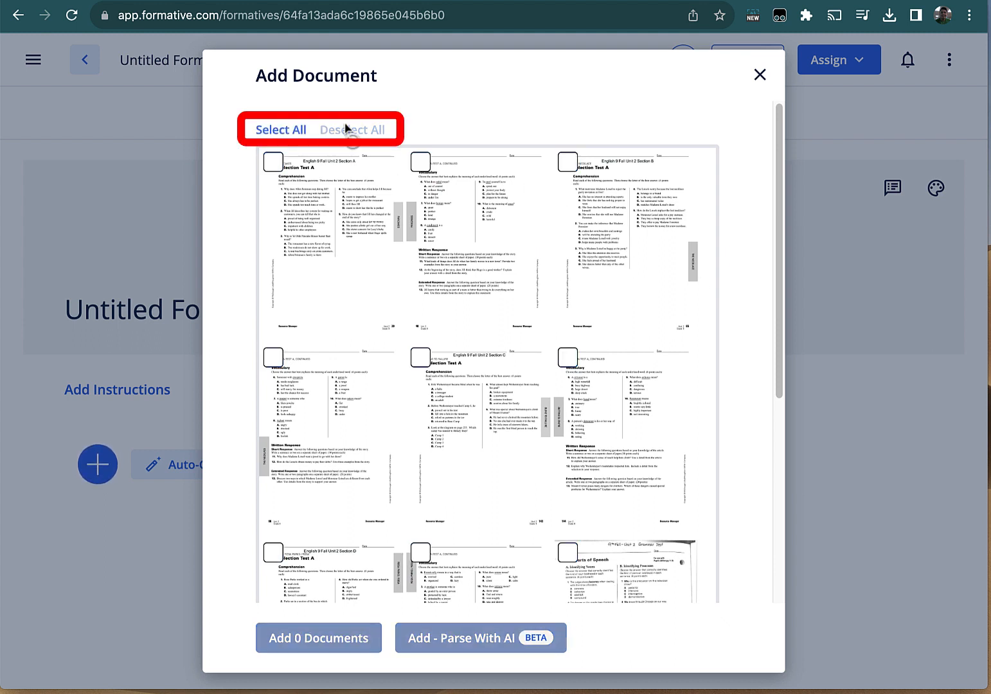
{"action": "scroll", "coordinate": [775, 260], "scroll_direction": "down", "scroll_amount": 1}
{"action": "left_click_drag", "start_coordinate": [778, 261], "coordinate": [799, 488]}
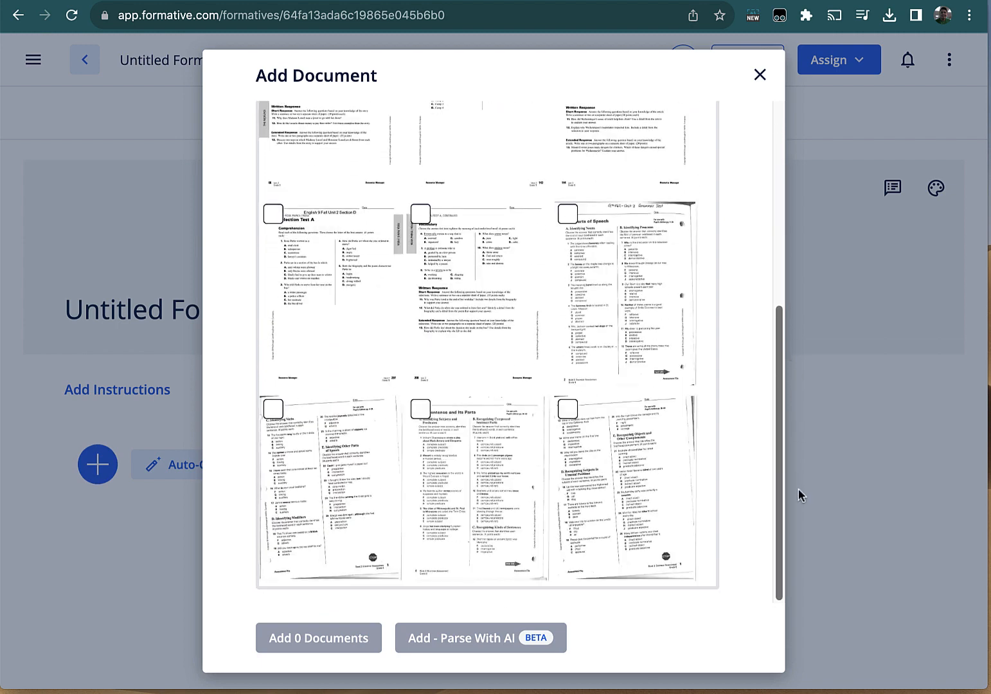
{"action": "left_click_drag", "start_coordinate": [779, 442], "coordinate": [767, 225]}
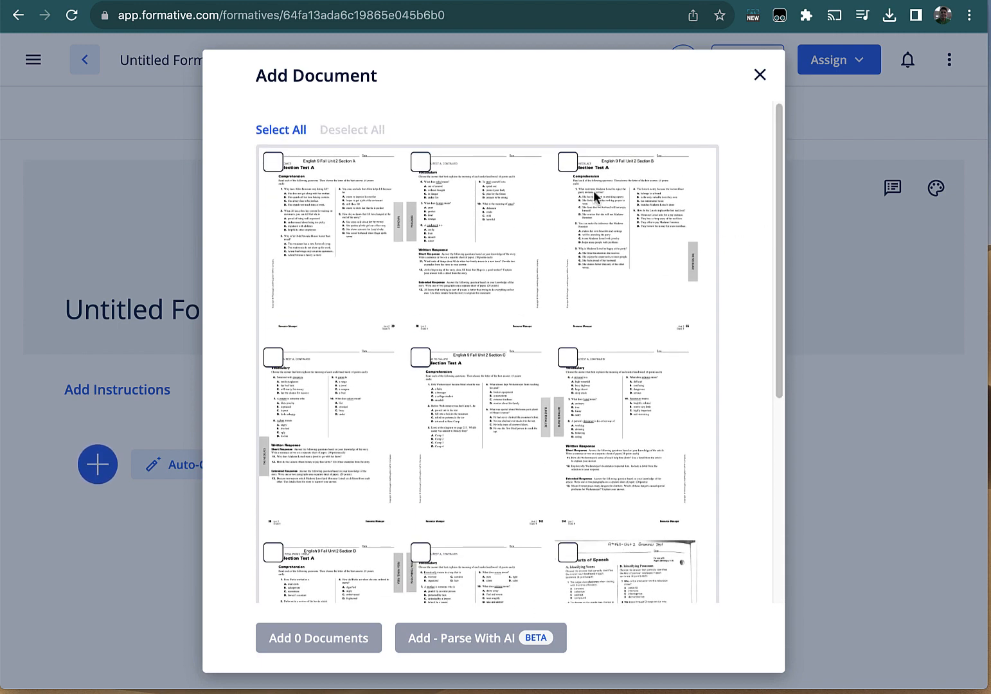
{"action": "left_click", "coordinate": [566, 164]}
{"action": "left_click", "coordinate": [273, 359]}
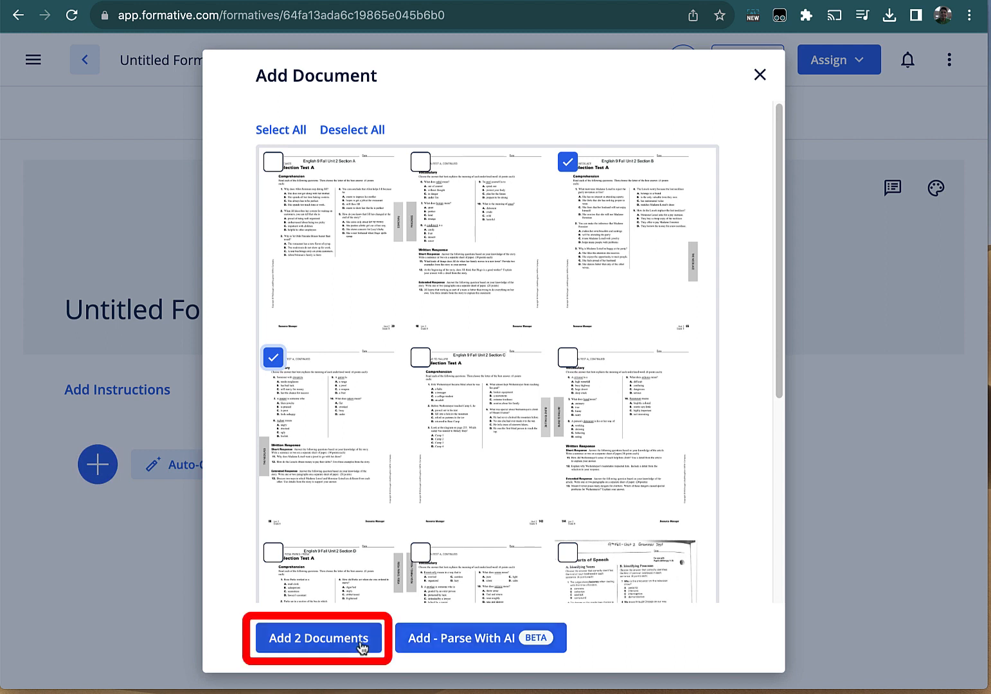
{"action": "left_click", "coordinate": [314, 643]}
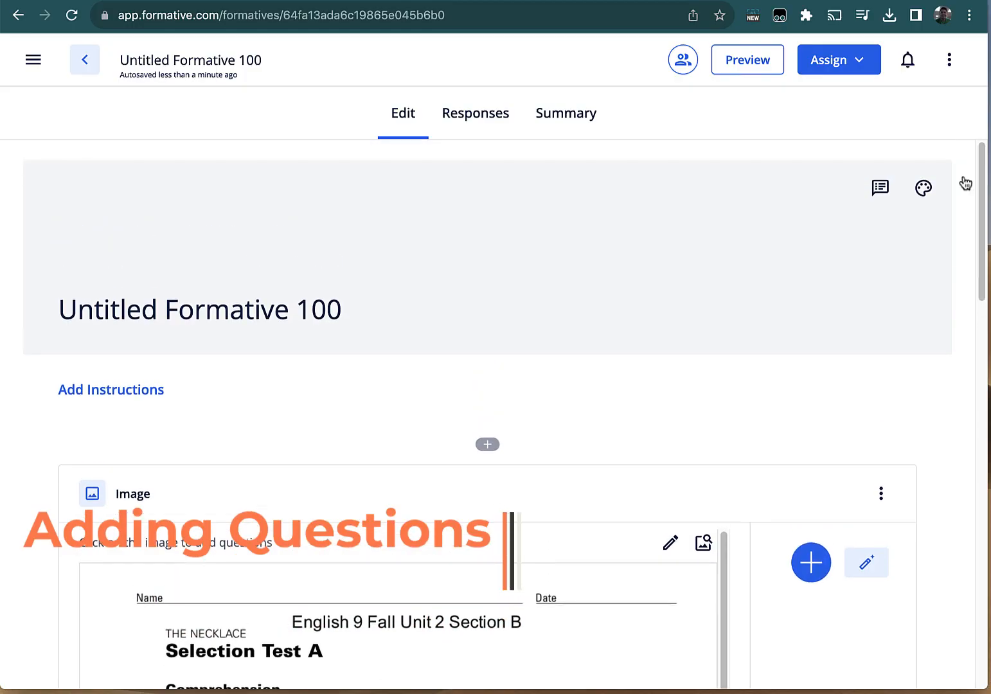
- Title the formative "The Necklace"
{"action": "left_click", "coordinate": [342, 310]}
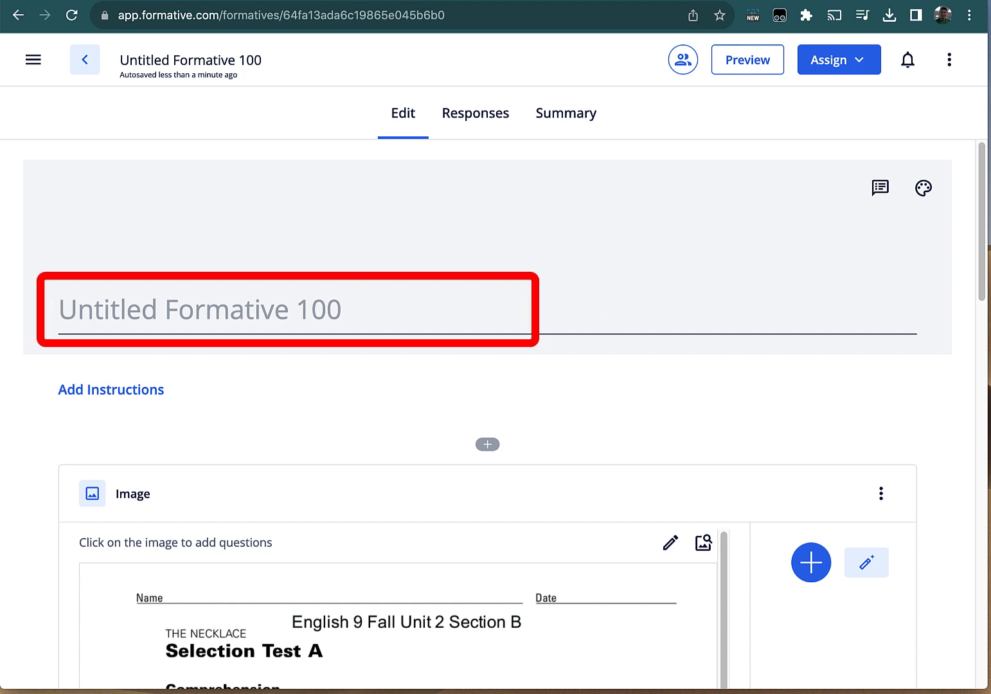
{"action": "type", "text": "The Necklace"}
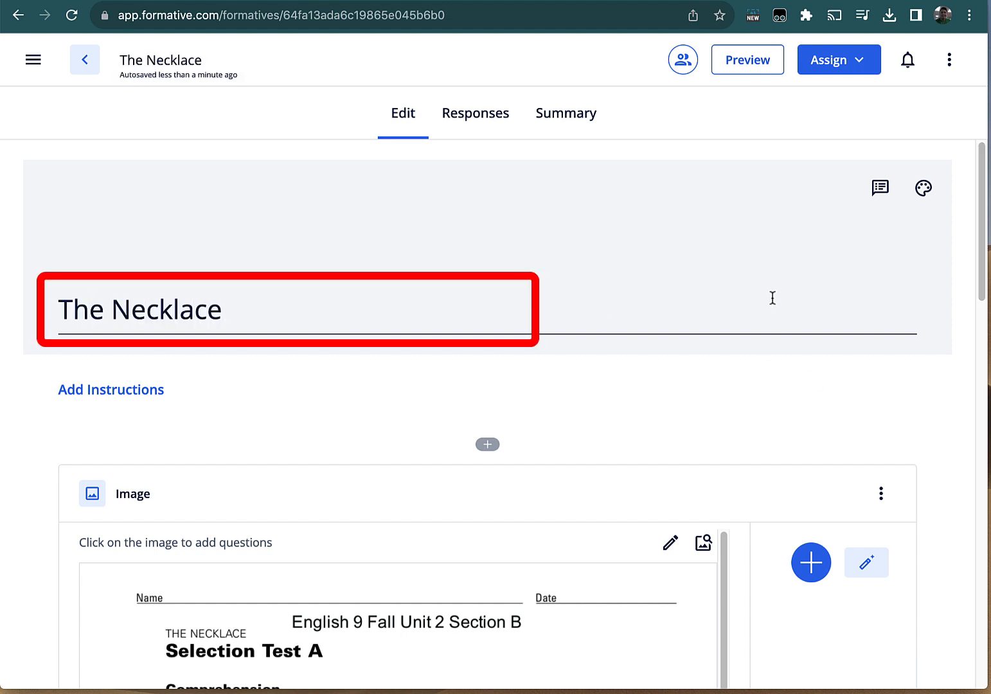
- Place a multiple choice question over number 1 on the first test page, worth 6 points, with C as the correct answer
{"action": "scroll", "coordinate": [983, 241], "scroll_direction": "down", "scroll_amount": 2}
{"action": "scroll", "coordinate": [983, 241], "scroll_direction": "down", "scroll_amount": 5}
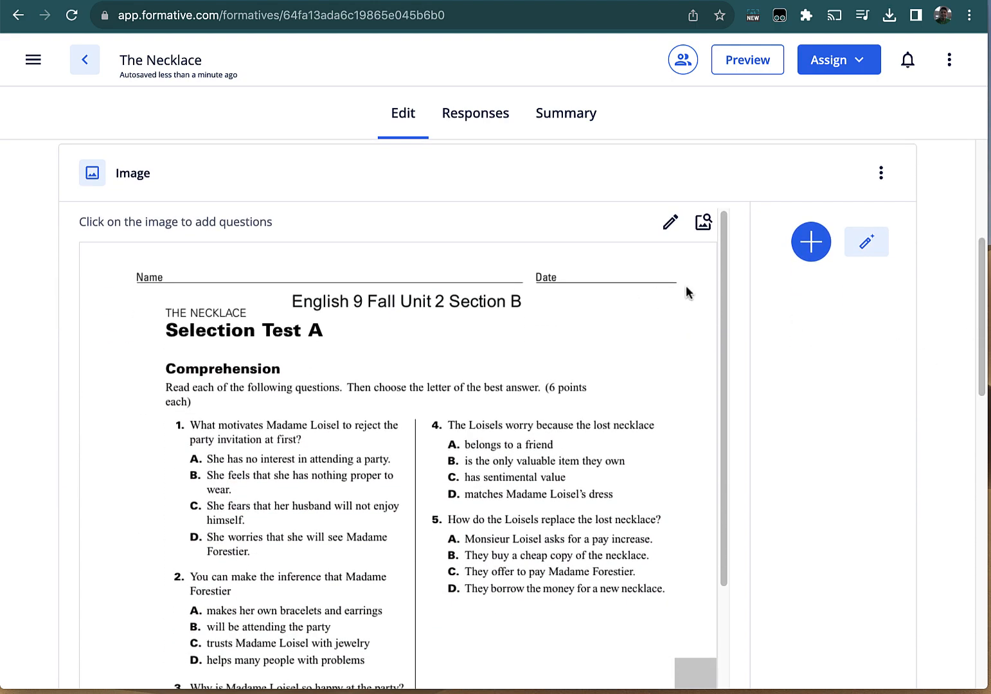
{"action": "scroll", "coordinate": [686, 286], "scroll_direction": "down", "scroll_amount": 10}
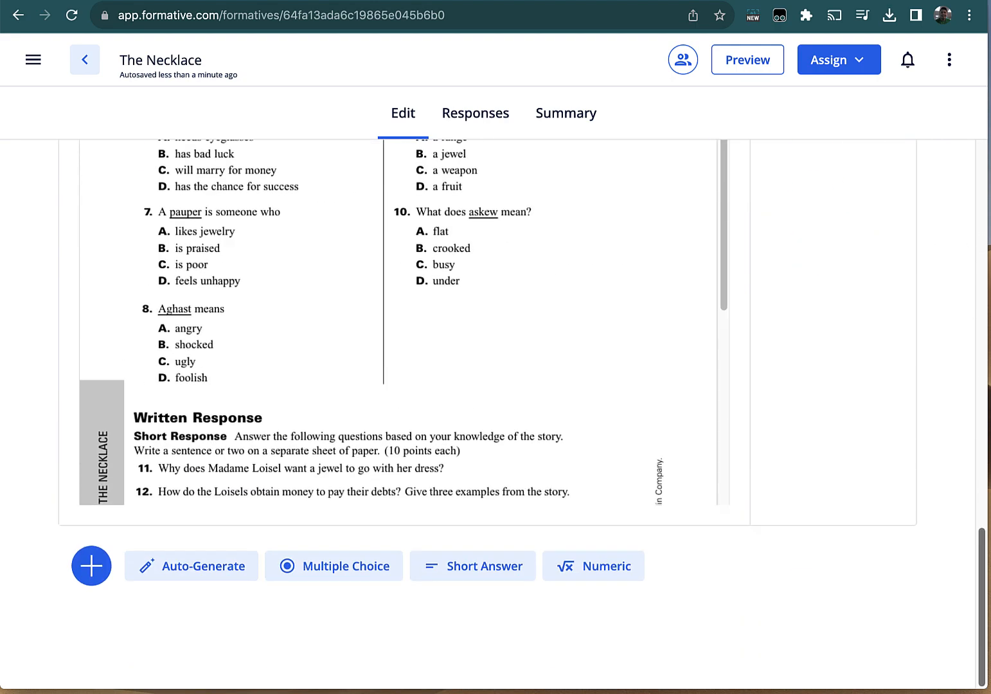
{"action": "scroll", "coordinate": [489, 411], "scroll_direction": "up", "scroll_amount": 15}
{"action": "scroll", "coordinate": [489, 411], "scroll_direction": "down", "scroll_amount": 3}
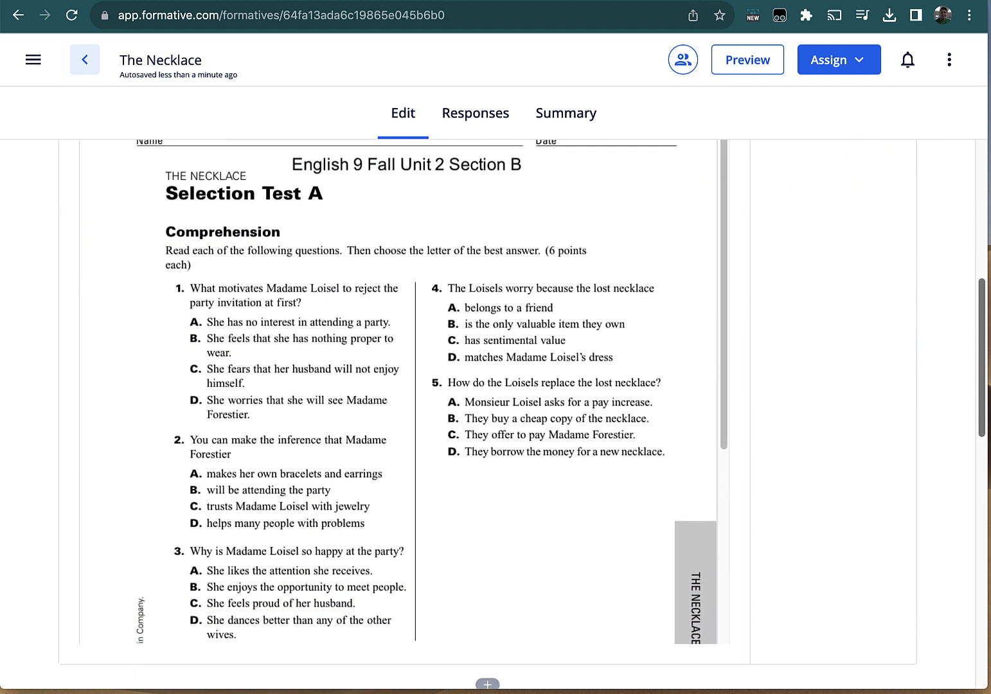
{"action": "scroll", "coordinate": [677, 317], "scroll_direction": "up", "scroll_amount": 2}
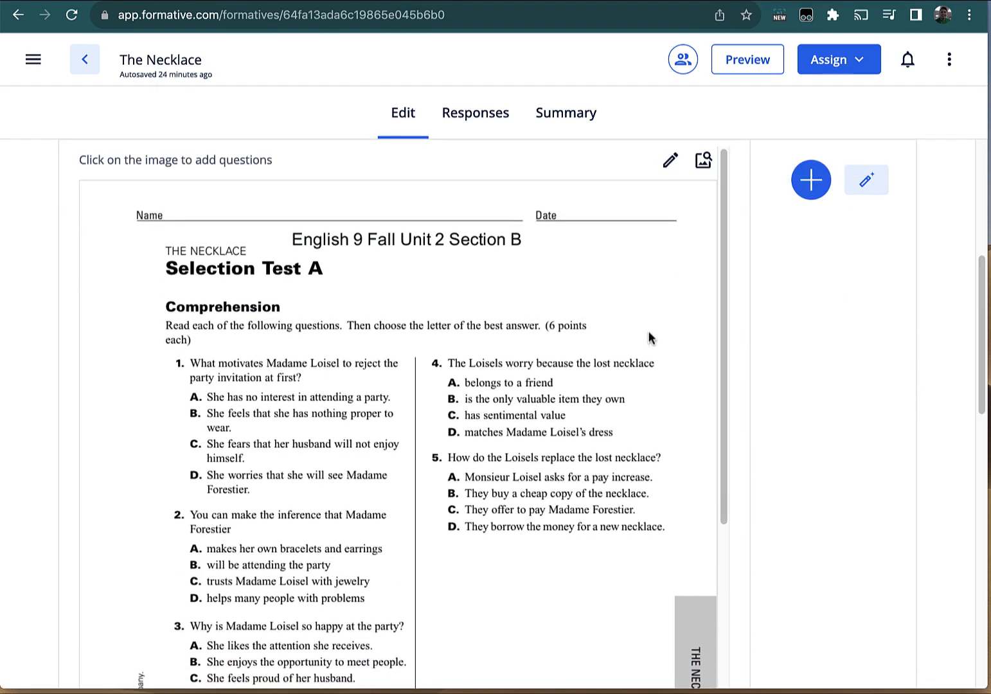
{"action": "left_click", "coordinate": [178, 366]}
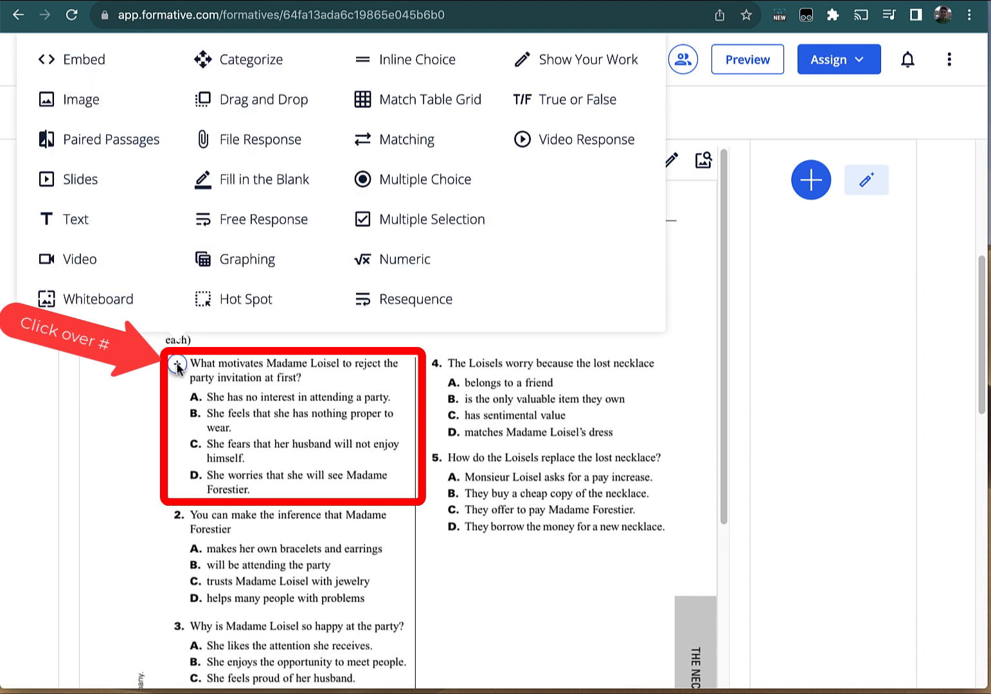
{"action": "left_click", "coordinate": [438, 186]}
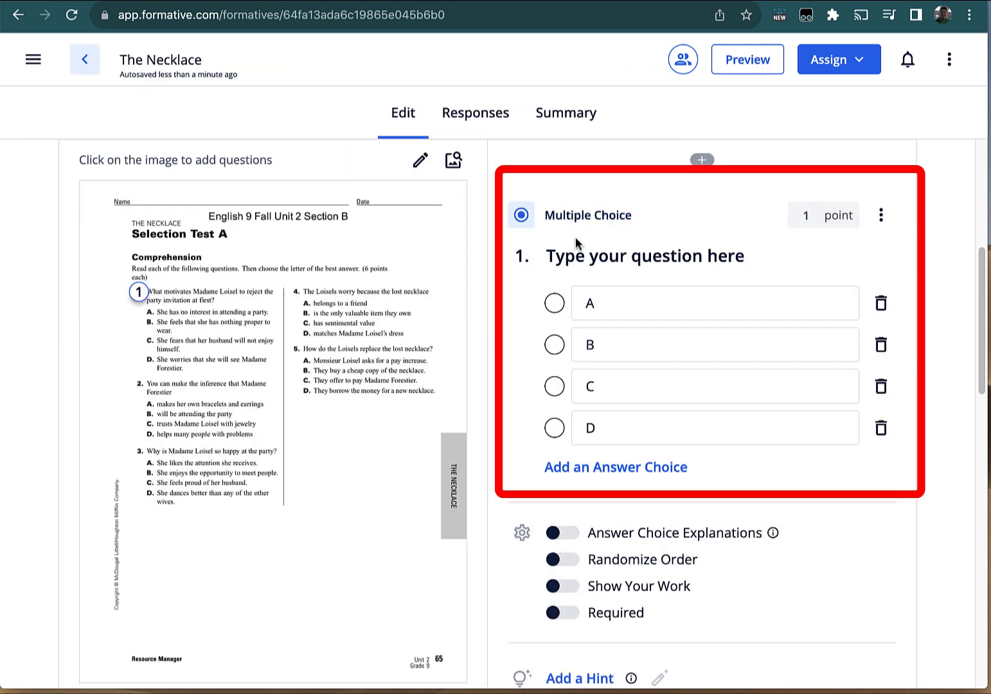
{"action": "left_click", "coordinate": [601, 245]}
{"action": "left_click", "coordinate": [797, 217]}
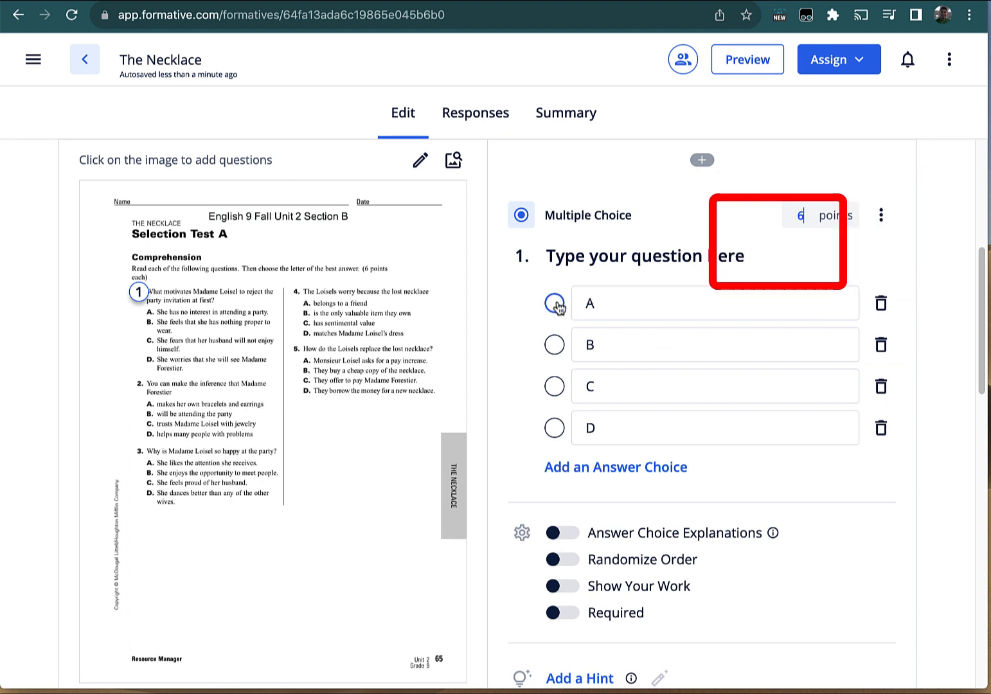
{"action": "left_click", "coordinate": [554, 388]}
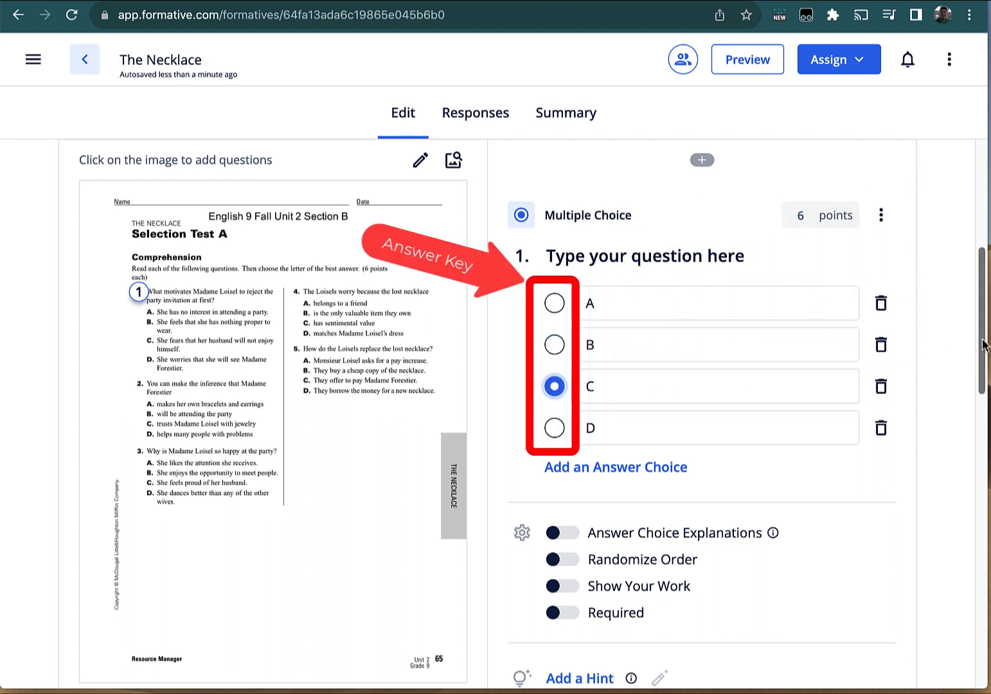
- Place a multiple choice question over number 2 on the first page, worth 6 points, with A as the correct answer
{"action": "left_click", "coordinate": [138, 385]}
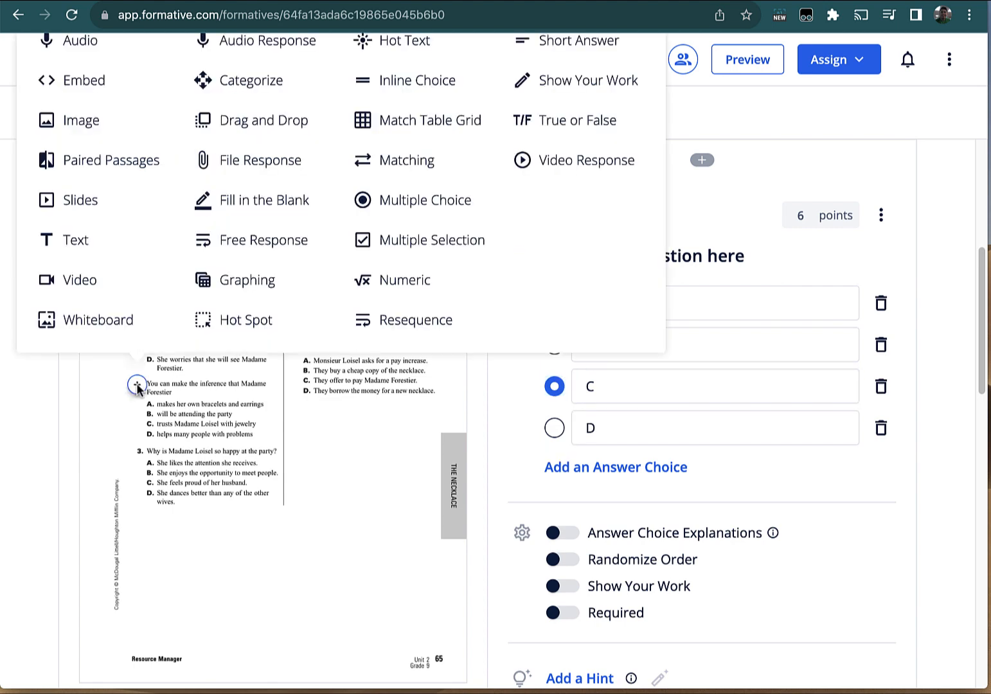
{"action": "left_click", "coordinate": [420, 212]}
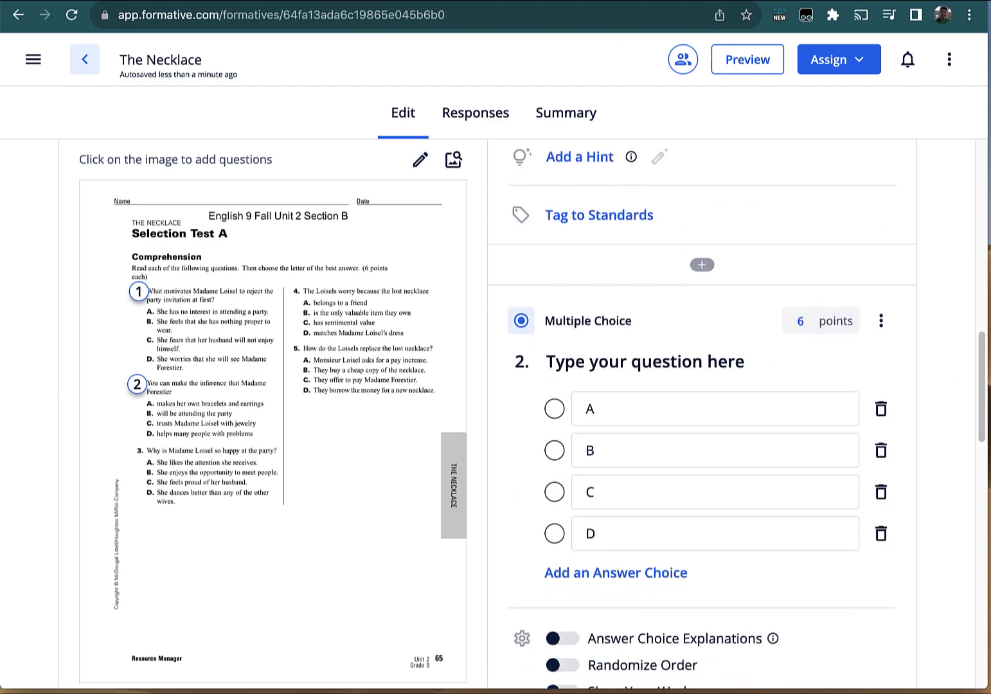
{"action": "left_click", "coordinate": [554, 409]}
- Place a multiple choice question over number 3 on the first page, worth 6 points, with C as the correct answer
{"action": "left_click", "coordinate": [136, 454]}
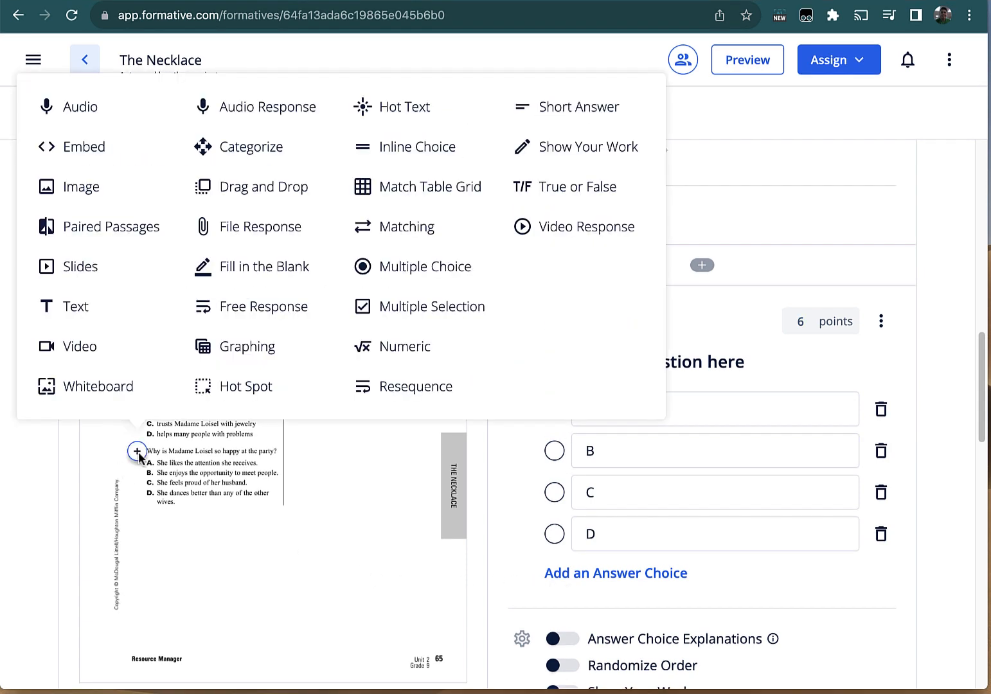
{"action": "left_click", "coordinate": [459, 273]}
{"action": "key", "text": "ctrl+minus"}
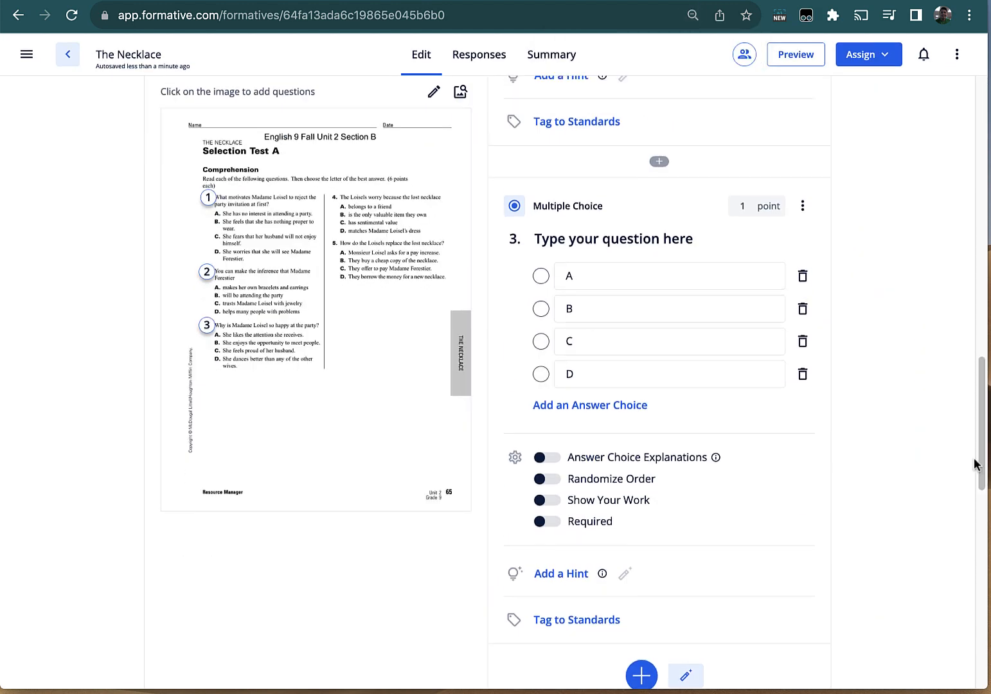
{"action": "left_click", "coordinate": [541, 341]}
- Place a multiple choice question over number 4 on the first page, worth 6 points, with A as the correct answer
{"action": "left_click", "coordinate": [333, 194]}
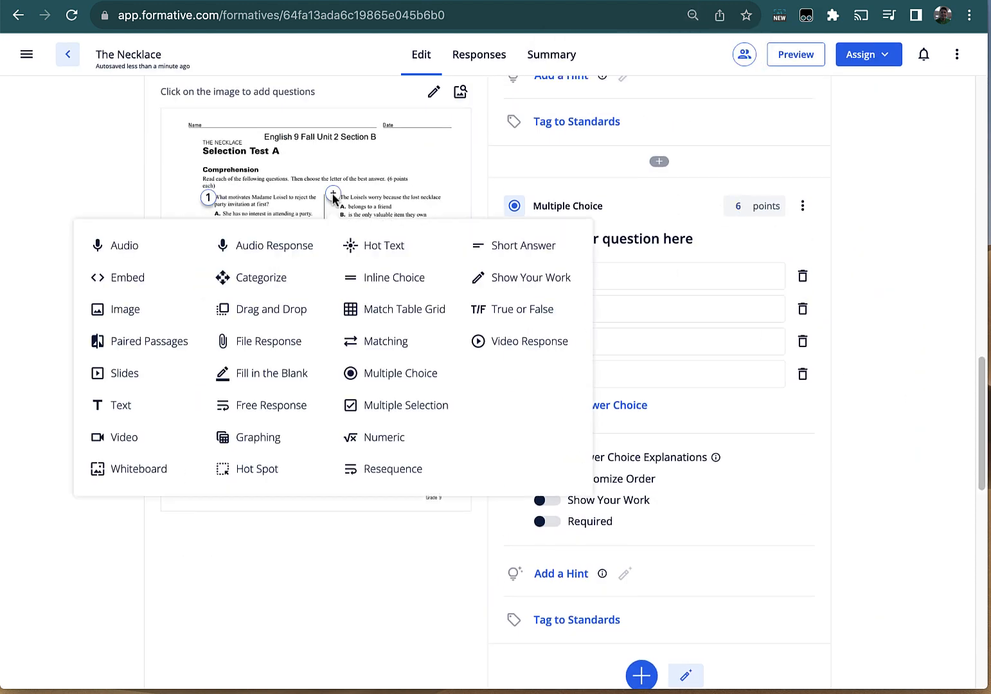
{"action": "left_click", "coordinate": [410, 376]}
{"action": "left_click", "coordinate": [730, 292]}
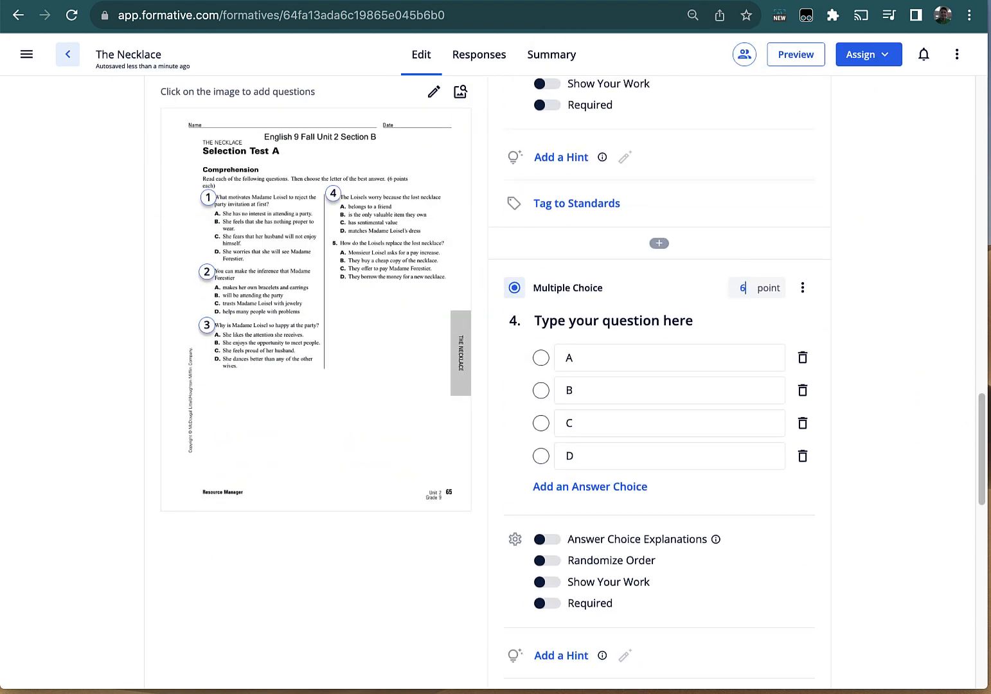
{"action": "left_click", "coordinate": [541, 358]}
- Place a multiple choice question over number 5 on the first page, with A as the correct answer and worth 6 points
{"action": "scroll", "coordinate": [541, 358], "scroll_direction": "down", "scroll_amount": 5}
{"action": "left_click", "coordinate": [332, 244]}
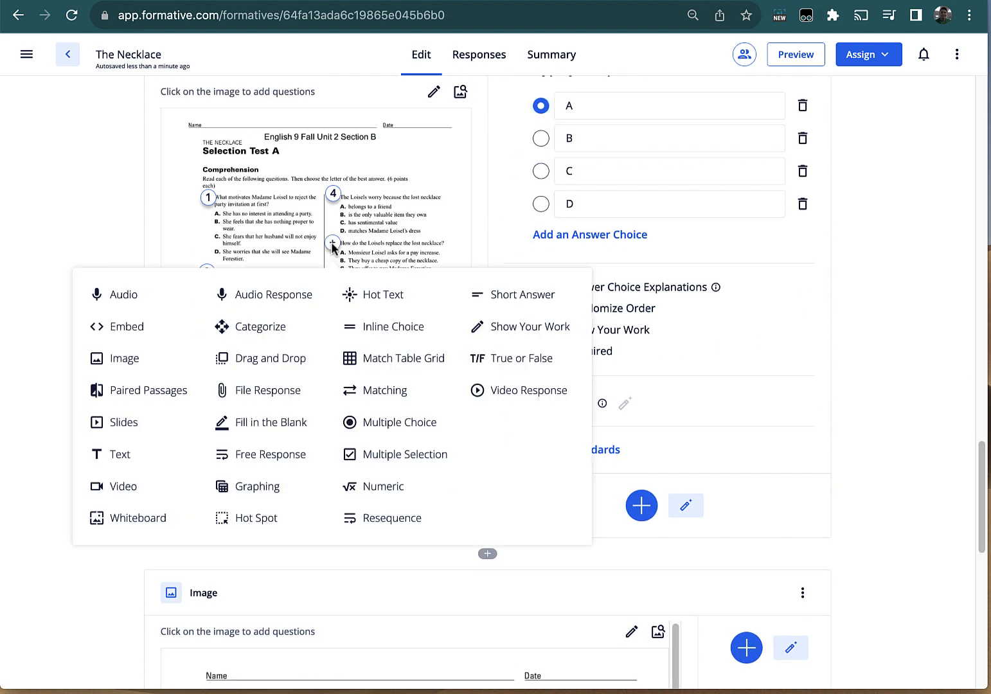
{"action": "left_click", "coordinate": [399, 423]}
{"action": "scroll", "coordinate": [978, 500], "scroll_direction": "down", "scroll_amount": 6}
{"action": "left_click", "coordinate": [541, 194]}
{"action": "left_click", "coordinate": [743, 124]}
{"action": "type", "text": "6"}
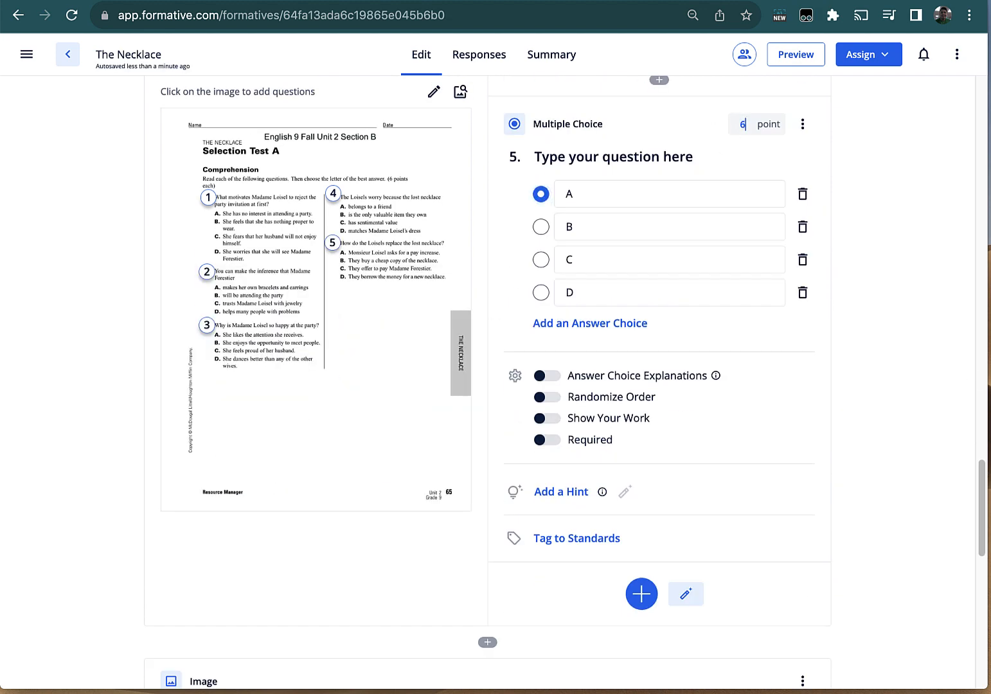
- Place a multiple choice question over number 6 on the Vocabulary page, worth 6 points, with D as the correct answer
{"action": "left_click_drag", "start_coordinate": [982, 476], "coordinate": [987, 566]}
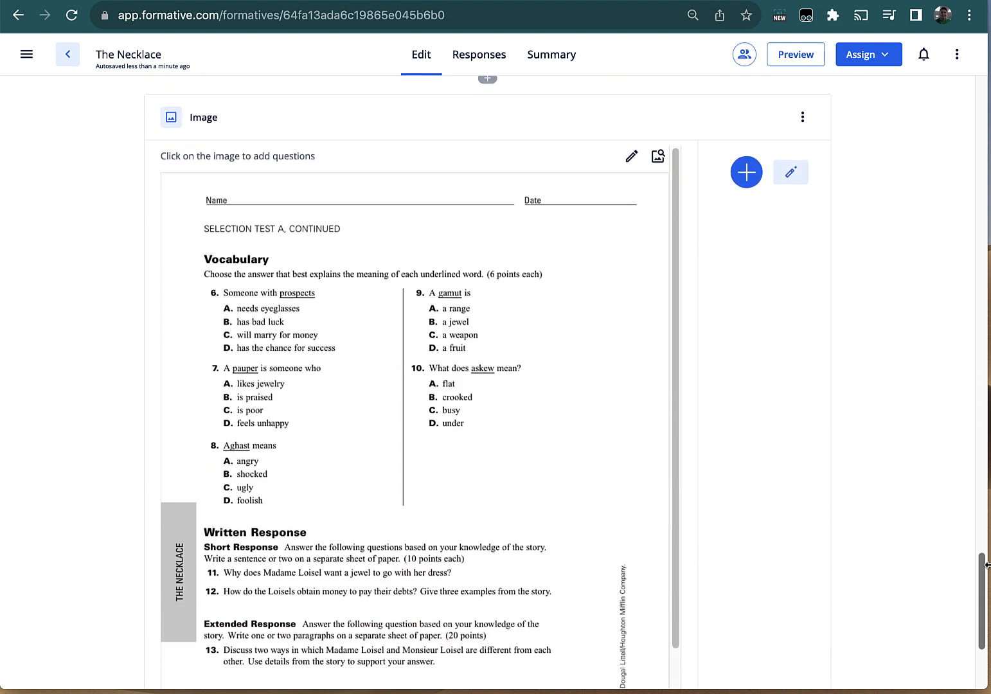
{"action": "scroll", "coordinate": [945, 560], "scroll_direction": "down", "scroll_amount": 3}
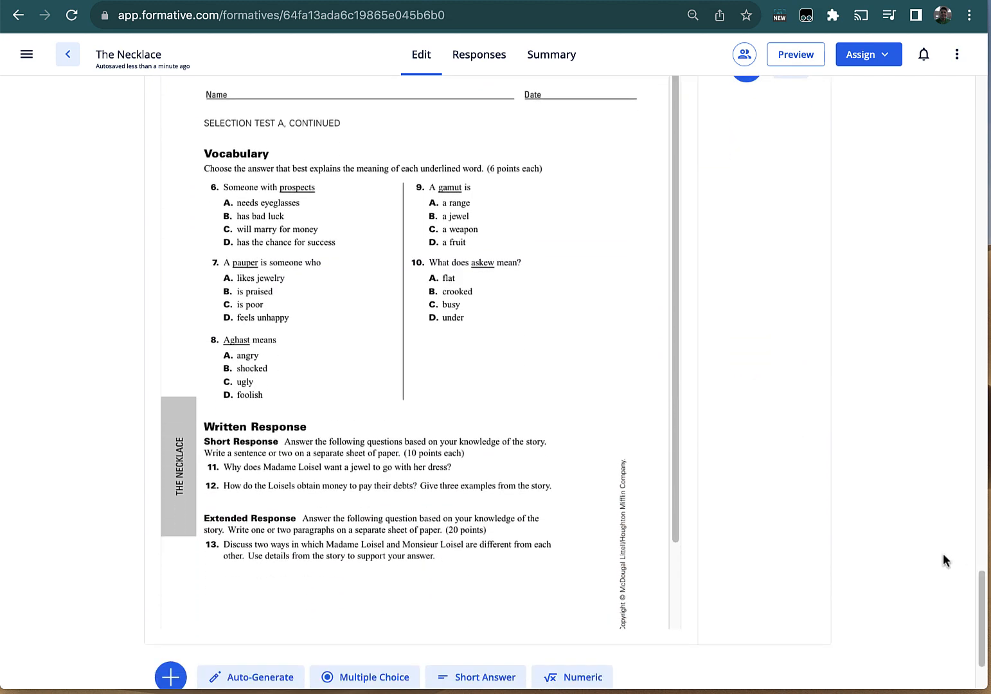
{"action": "left_click", "coordinate": [214, 191]}
{"action": "left_click", "coordinate": [325, 373]}
{"action": "left_click", "coordinate": [733, 96]}
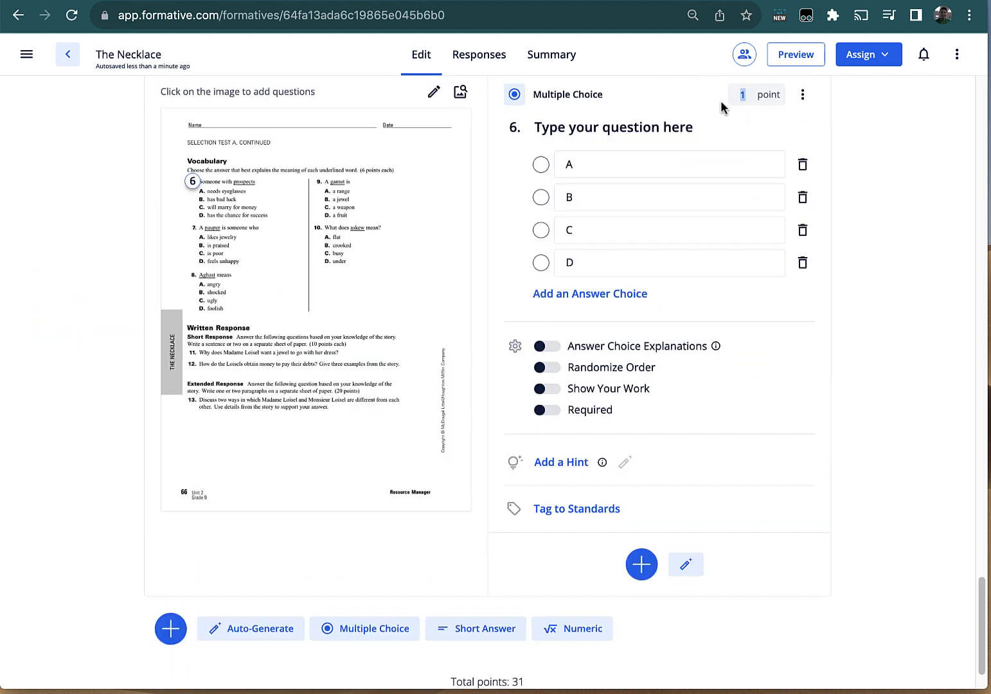
{"action": "type", "text": "6"}
{"action": "left_click", "coordinate": [541, 262]}
- Place a multiple choice question over number 7 on the Vocabulary page, worth 6 points, with B as the correct answer
{"action": "left_click", "coordinate": [191, 232]}
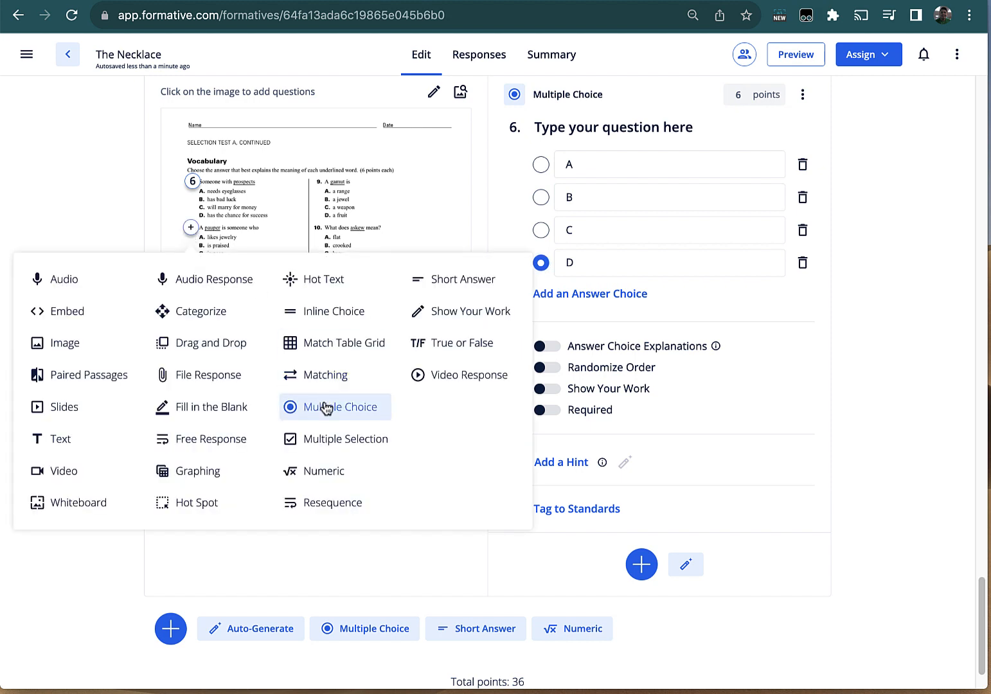
{"action": "left_click", "coordinate": [325, 407]}
{"action": "scroll", "coordinate": [751, 571], "scroll_direction": "down", "scroll_amount": 4}
{"action": "left_click", "coordinate": [557, 450]}
{"action": "left_click", "coordinate": [541, 450]}
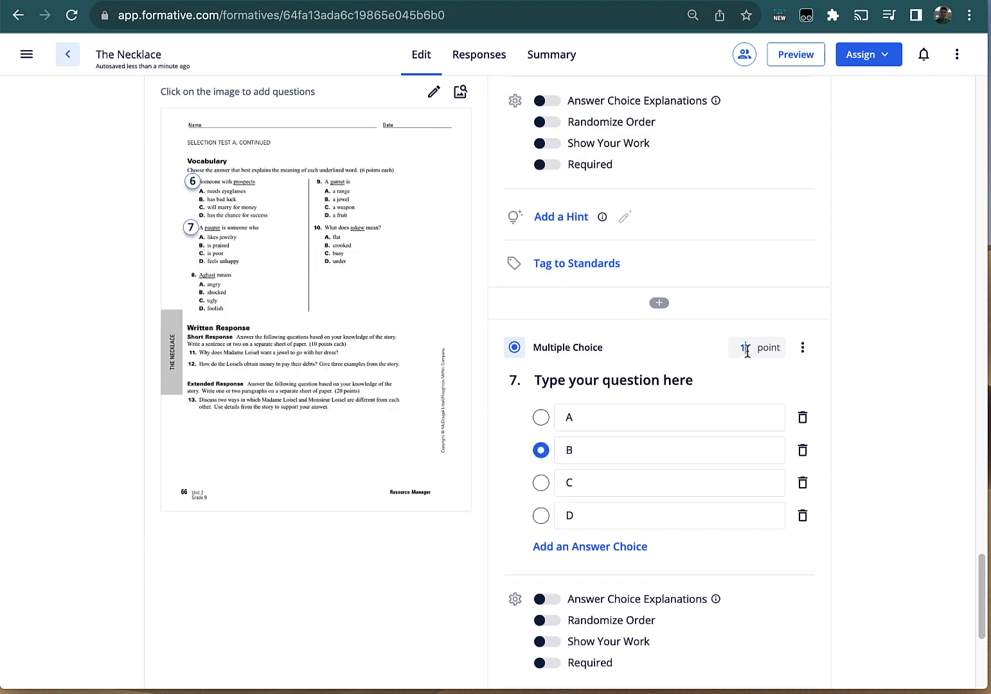
- Place a multiple choice question over number 8 on the Vocabulary page, with C as the correct answer and worth 6 points
{"action": "left_click", "coordinate": [193, 277]}
{"action": "left_click", "coordinate": [308, 455]}
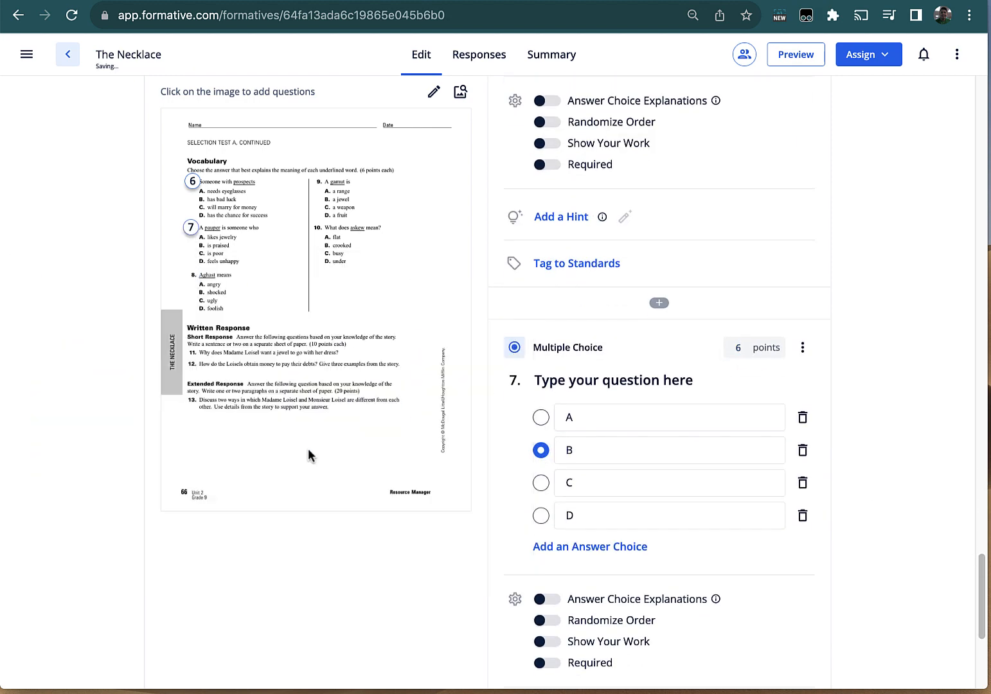
{"action": "left_click", "coordinate": [541, 218]}
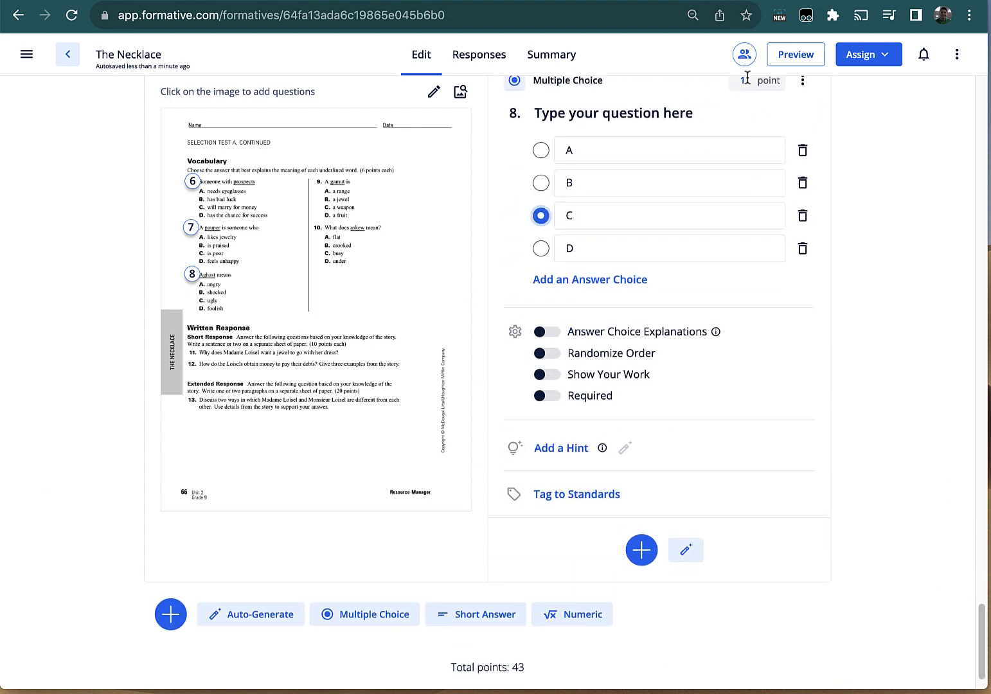
{"action": "left_click", "coordinate": [742, 81]}
{"action": "type", "text": "6"}
- Place a multiple choice question over number 9 on the Vocabulary page, with D as the correct answer and worth 6 points
{"action": "left_click", "coordinate": [317, 183]}
{"action": "left_click", "coordinate": [385, 361]}
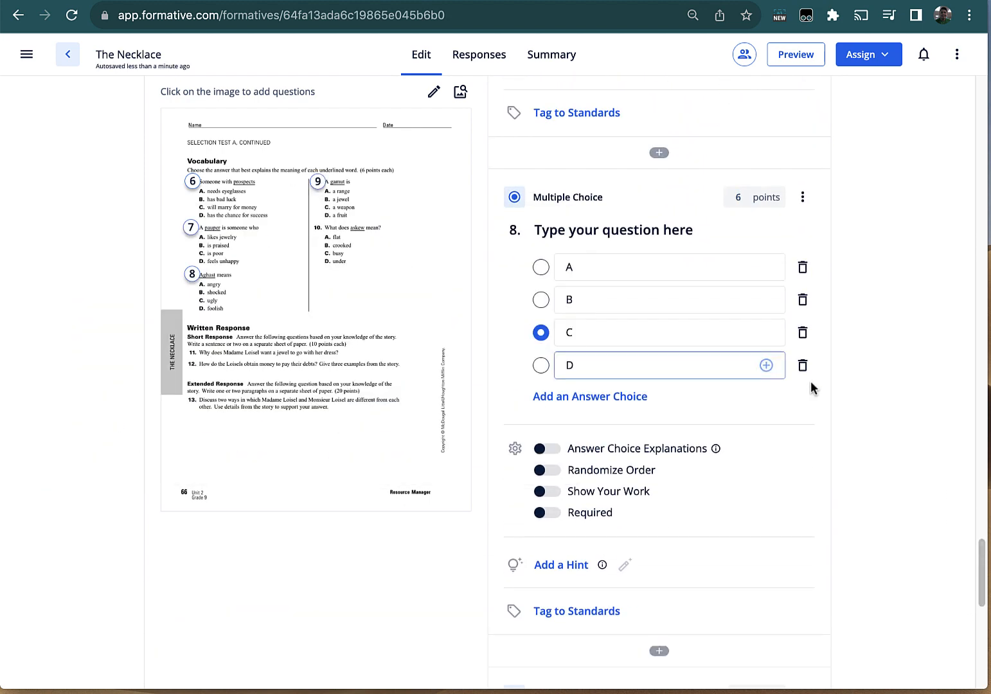
{"action": "left_click", "coordinate": [541, 405]}
{"action": "left_click_drag", "start_coordinate": [747, 234], "coordinate": [716, 229]}
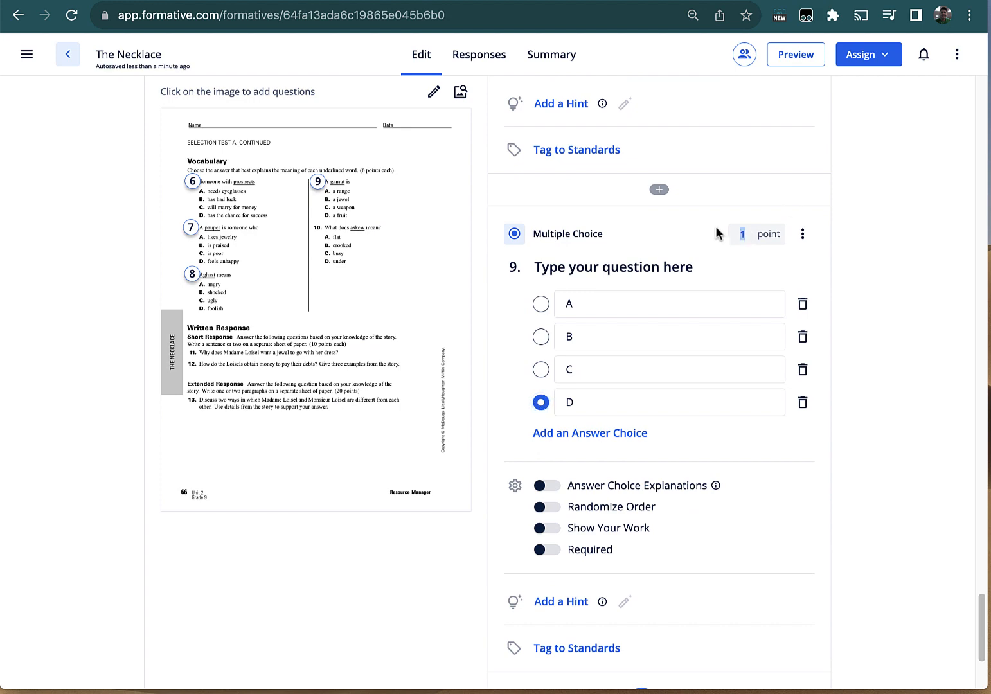
{"action": "type", "text": "6"}
- Place a multiple choice question over number 10 on the Vocabulary page, worth 6 points, with D as the correct answer
{"action": "left_click", "coordinate": [320, 230]}
{"action": "left_click", "coordinate": [405, 407]}
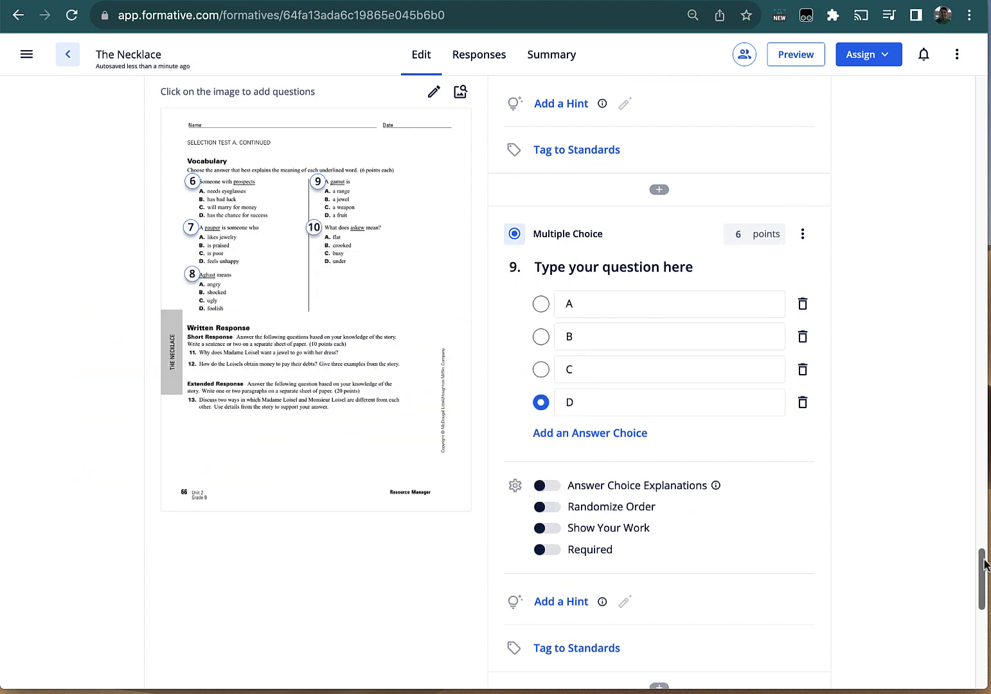
{"action": "type", "text": "6"}
{"action": "left_click", "coordinate": [542, 393]}
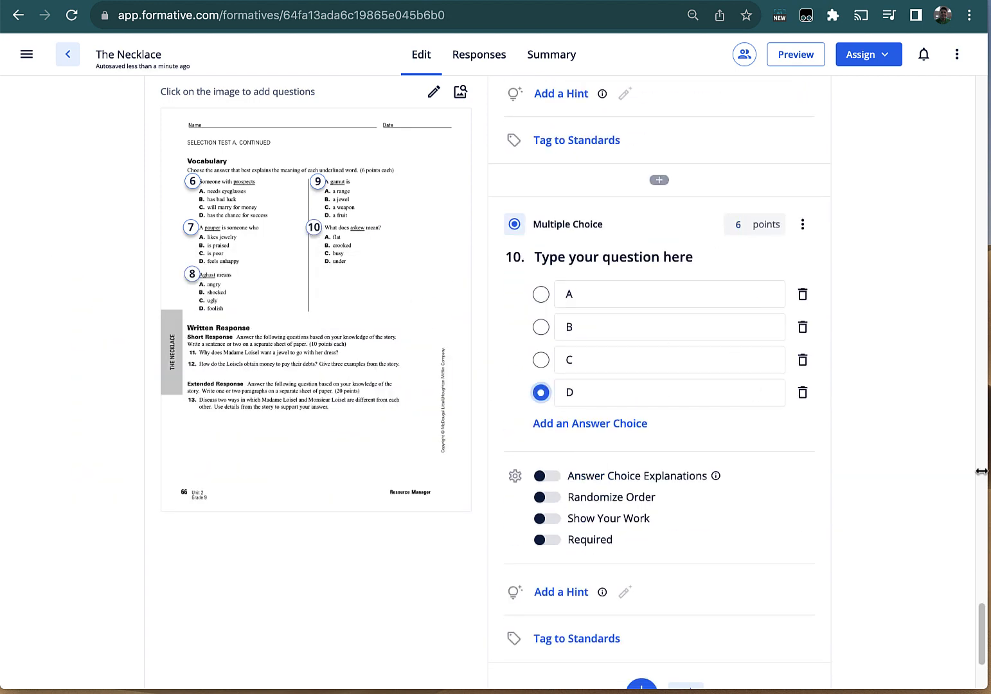
- Place free response questions over numbers 11, 12 and 13 in the Written Response section
{"action": "left_click_drag", "start_coordinate": [982, 630], "coordinate": [982, 652]}
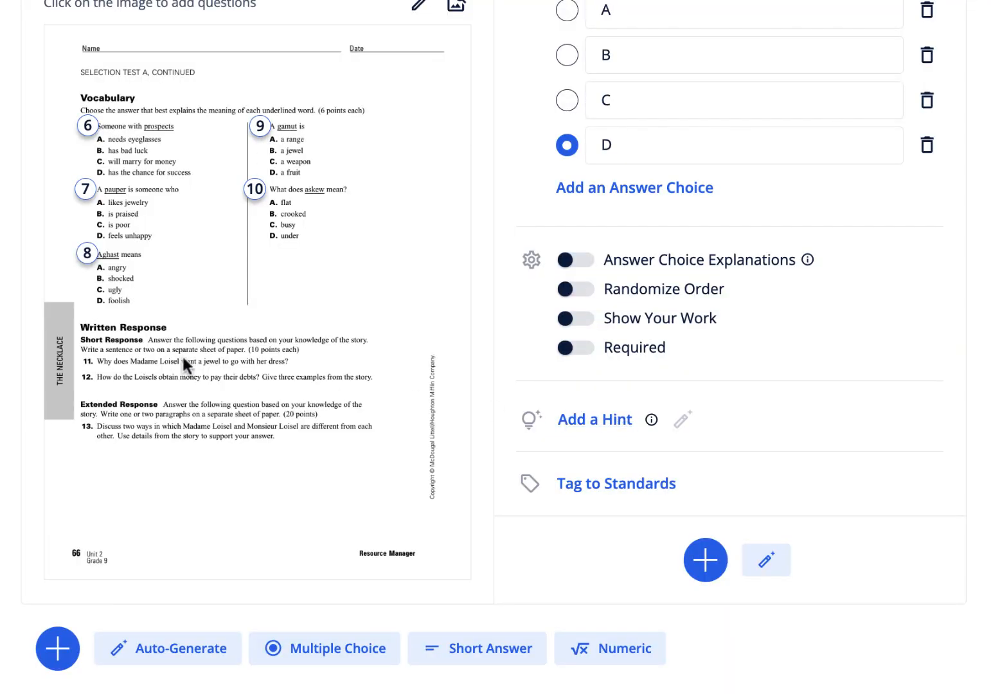
{"action": "left_click", "coordinate": [86, 359]}
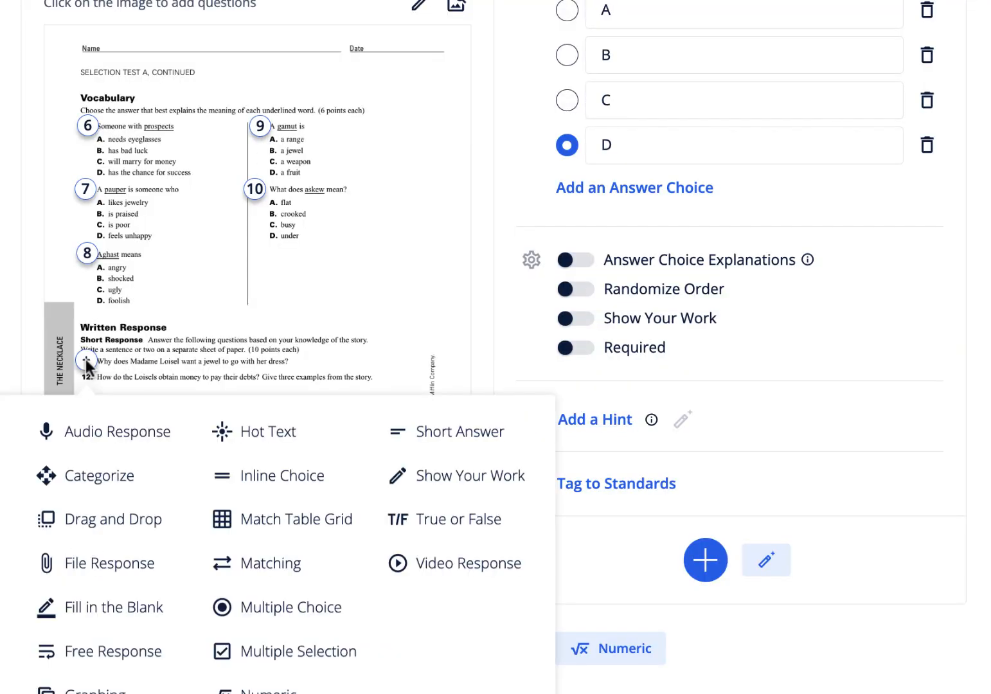
{"action": "left_click", "coordinate": [322, 535]}
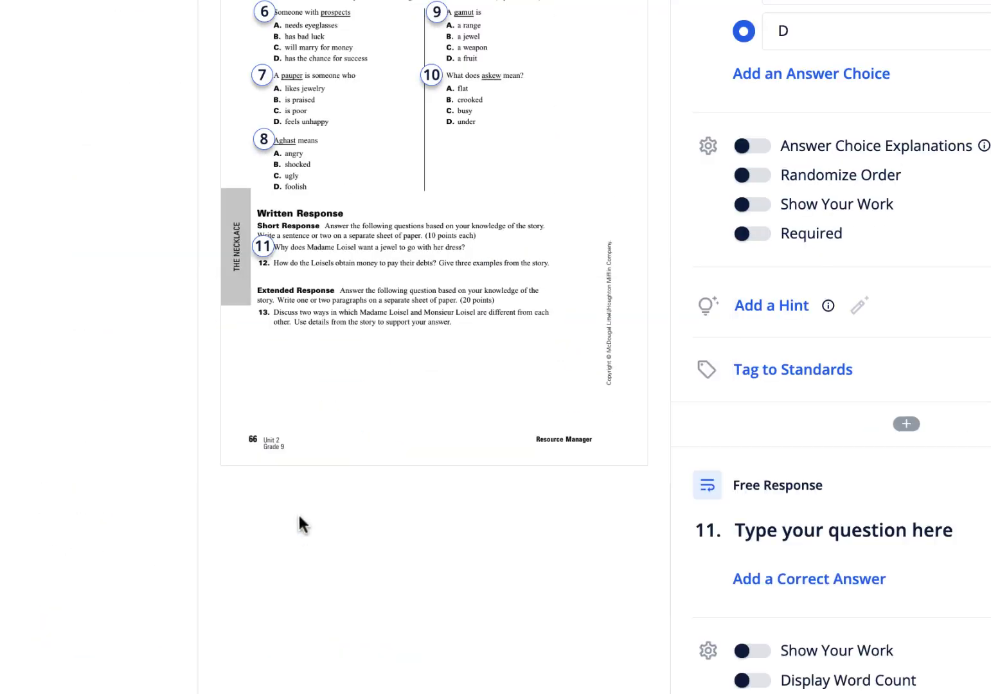
{"action": "left_click", "coordinate": [260, 262]}
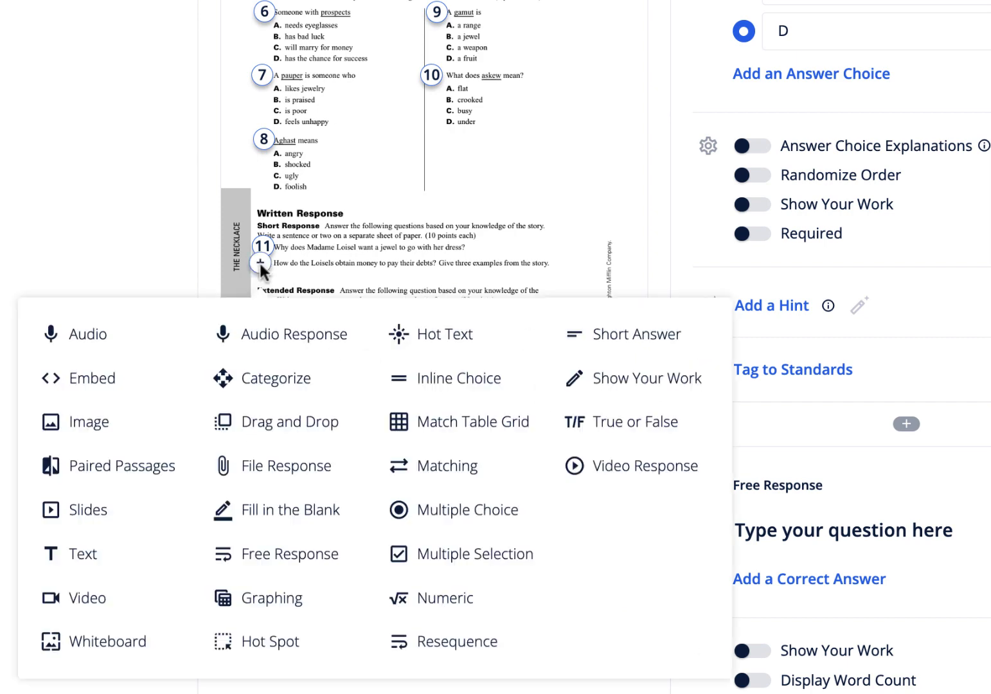
{"action": "left_click", "coordinate": [311, 553]}
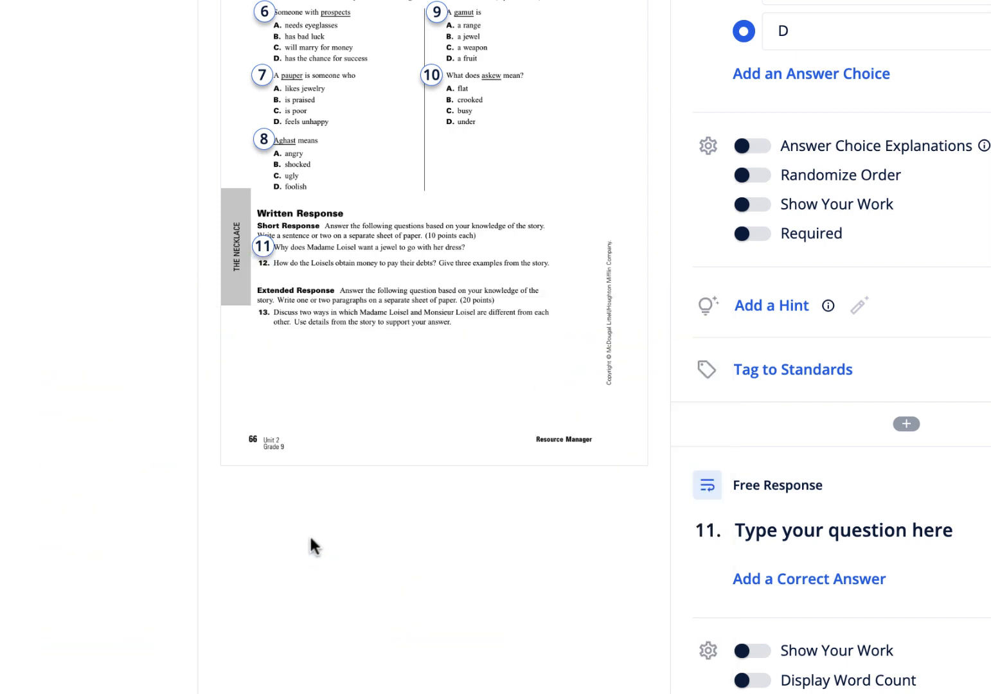
{"action": "left_click", "coordinate": [259, 312]}
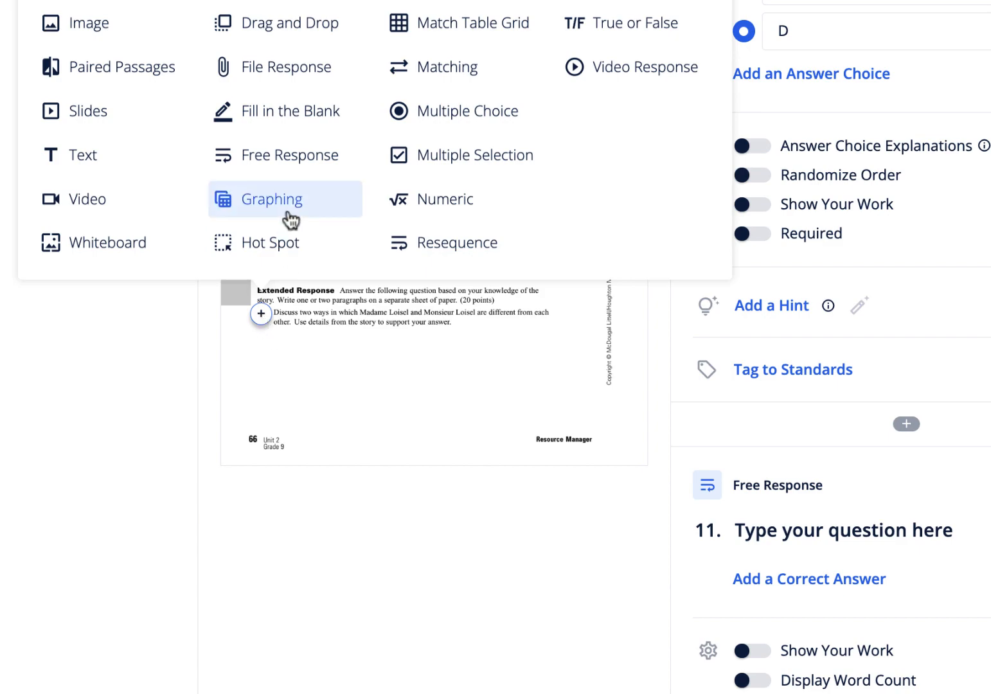
{"action": "left_click", "coordinate": [289, 166]}
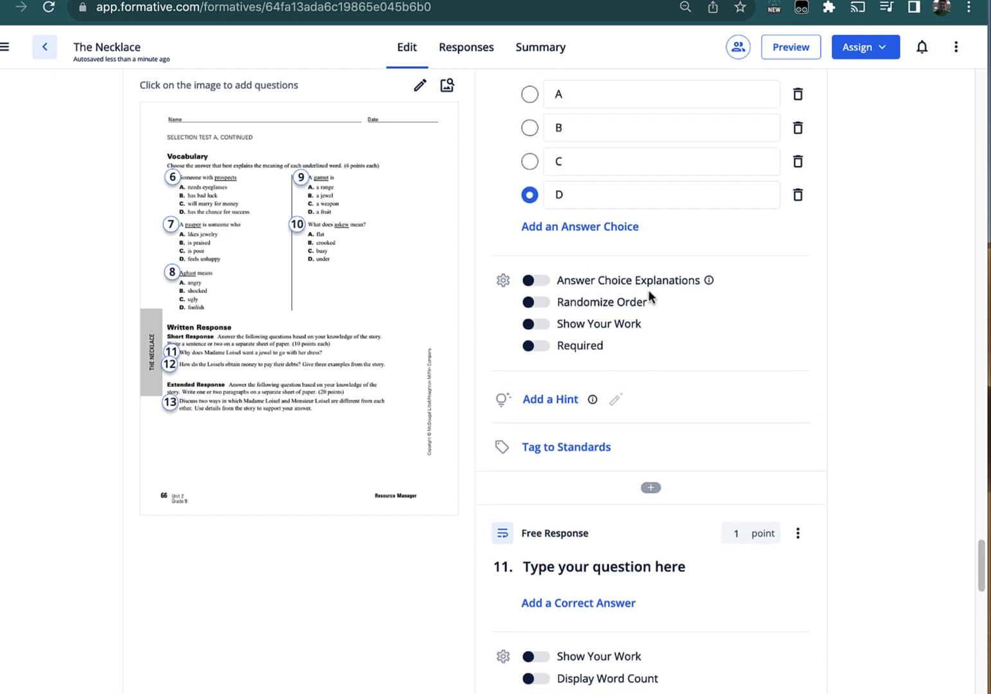
- Set free response questions 11 and 12 to 10 points each and question 13 to 20 points
{"action": "scroll", "coordinate": [673, 291], "scroll_direction": "up", "scroll_amount": 3}
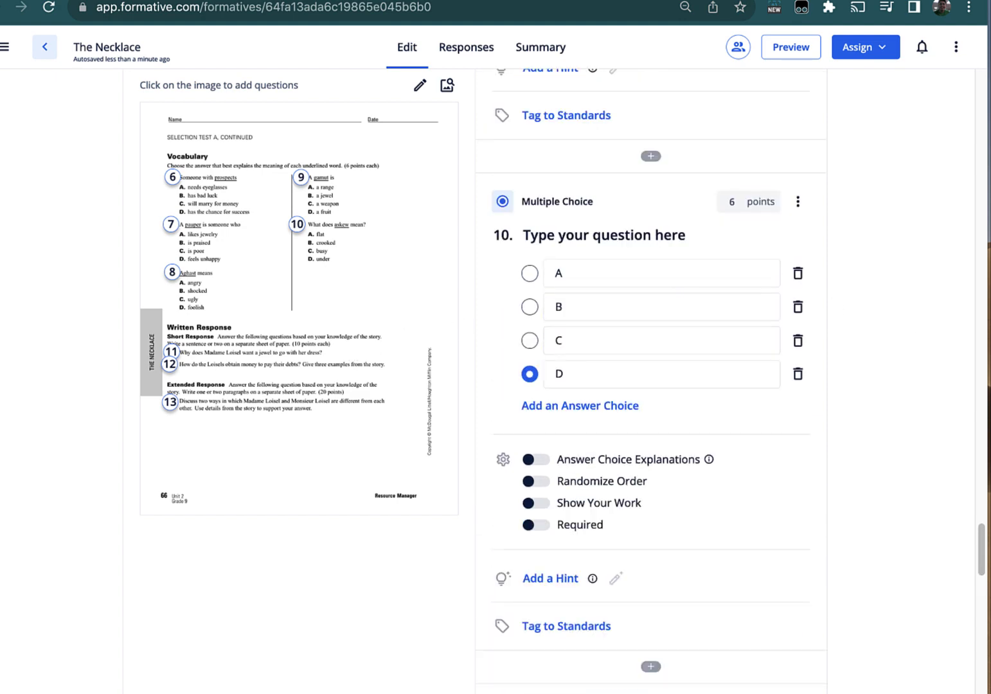
{"action": "left_click_drag", "start_coordinate": [981, 558], "coordinate": [985, 601]}
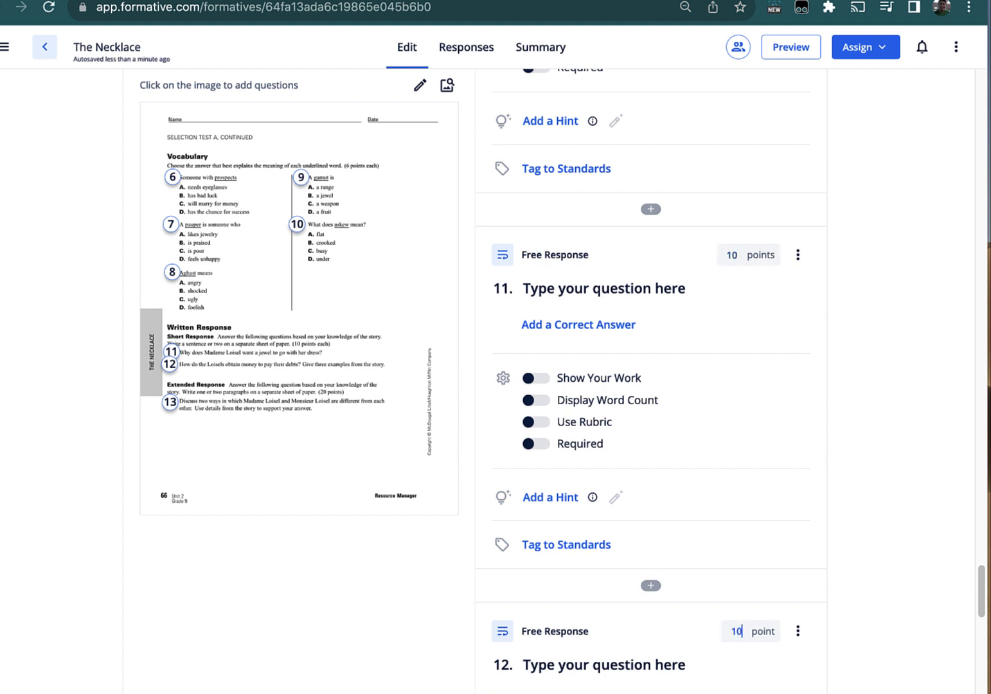
{"action": "left_click_drag", "start_coordinate": [981, 586], "coordinate": [986, 639]}
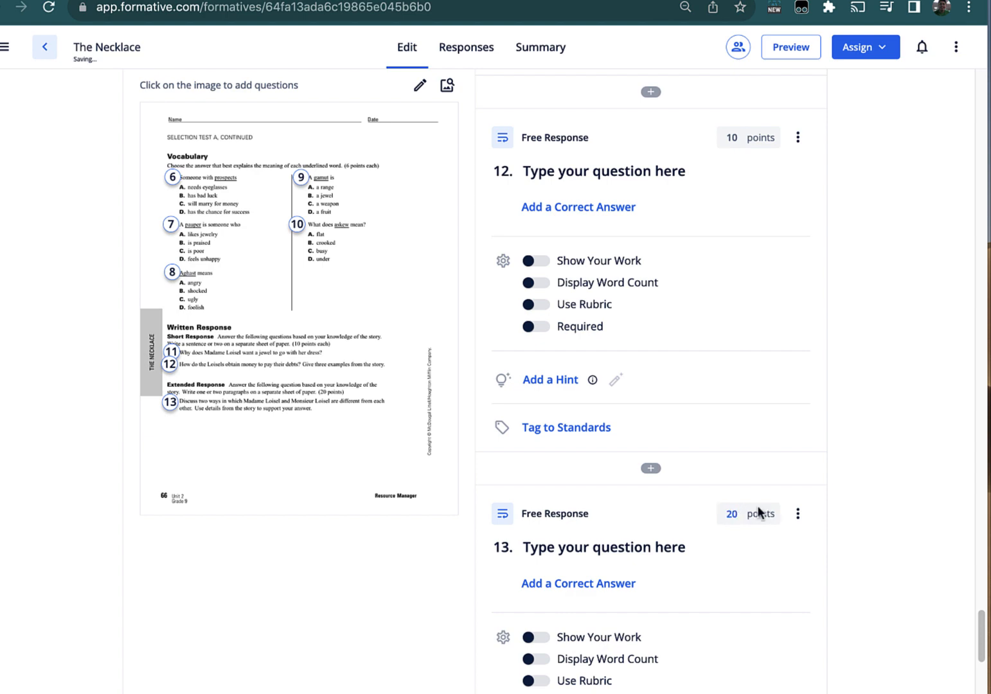
{"action": "left_click_drag", "start_coordinate": [981, 632], "coordinate": [971, 111]}
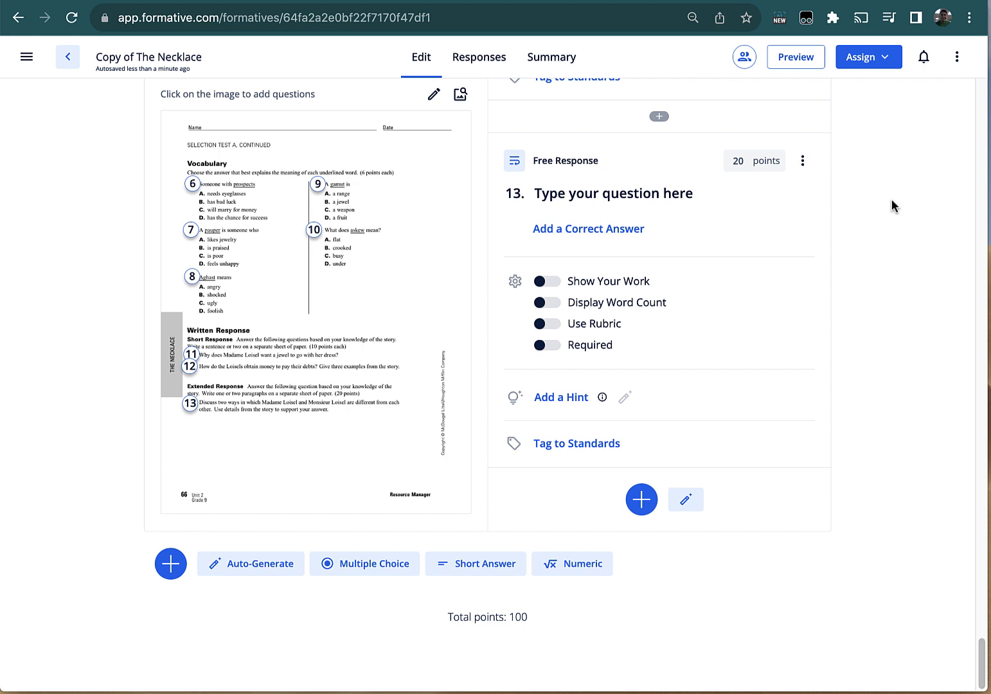
- Open the student preview as a full page and check the question navigation by going to question 6 and back to question 1
{"action": "left_click", "coordinate": [786, 64]}
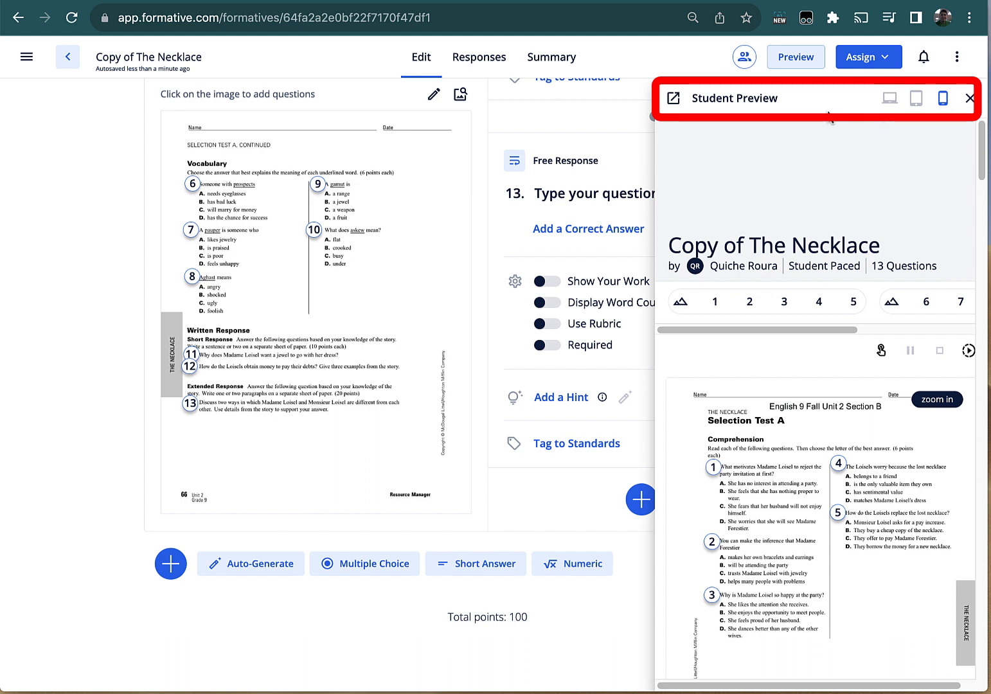
{"action": "left_click", "coordinate": [673, 100]}
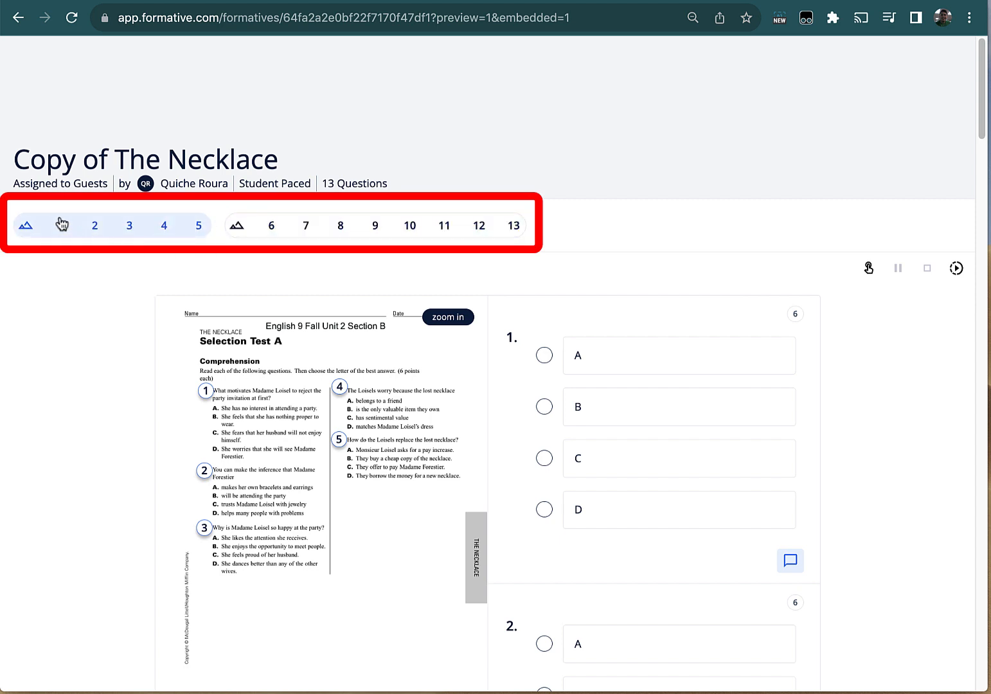
{"action": "left_click", "coordinate": [270, 230]}
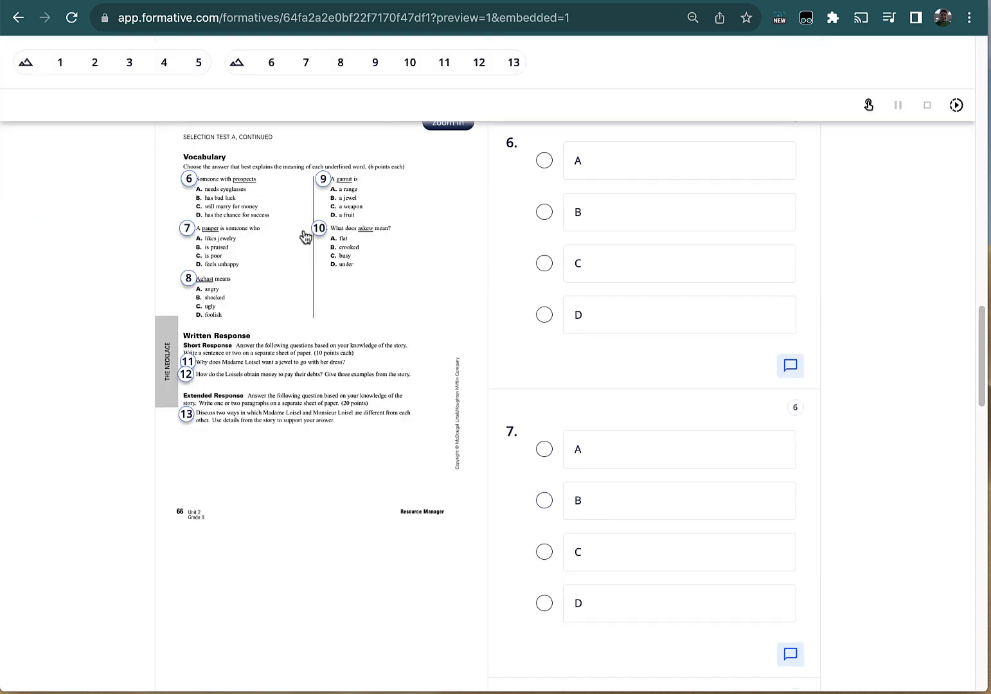
{"action": "left_click", "coordinate": [61, 63]}
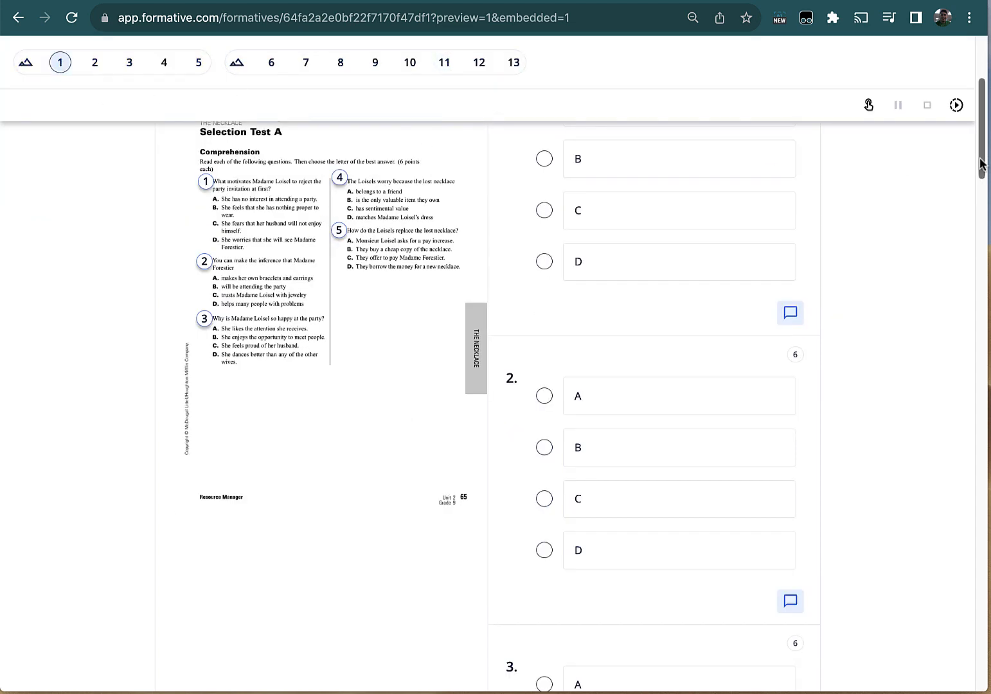
{"action": "mouse_move", "coordinate": [982, 151]}
{"action": "left_mouse_down"}
{"action": "mouse_move", "coordinate": [983, 120]}
{"action": "mouse_move", "coordinate": [982, 132]}
{"action": "left_mouse_up"}
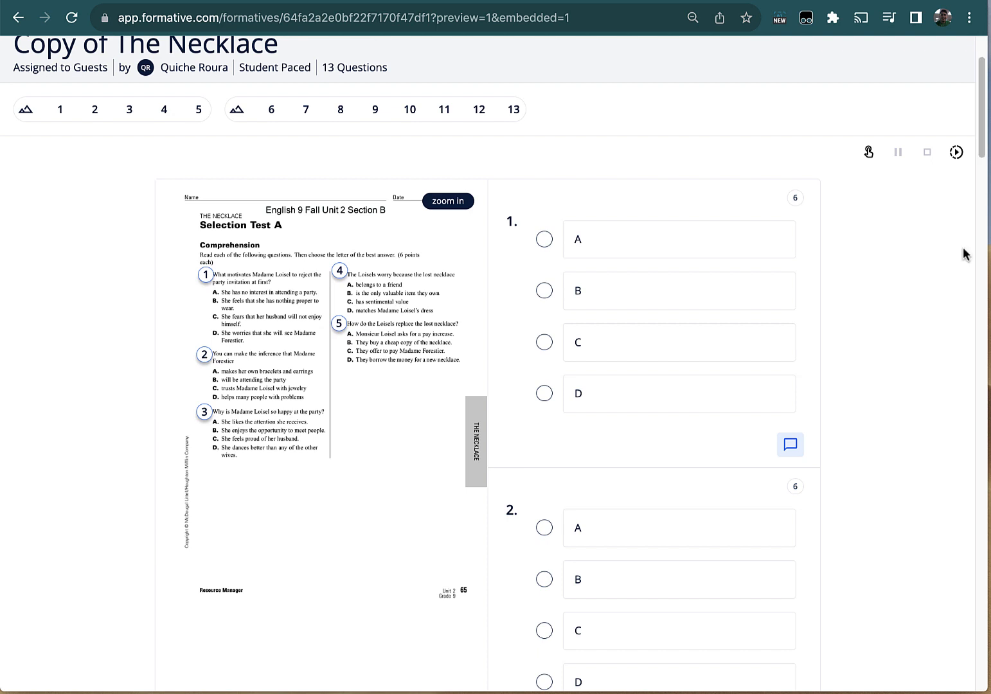
- Strike out choices A, C and B of question 1 in the student preview and answer it with D
{"action": "mouse_move", "coordinate": [663, 222]}
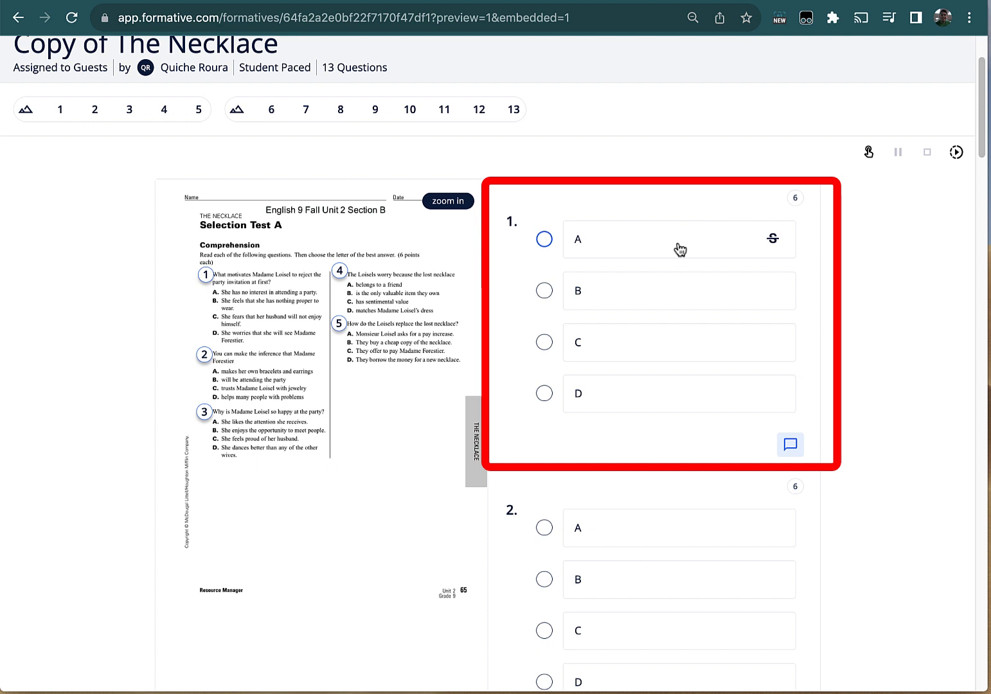
{"action": "left_click", "coordinate": [772, 241]}
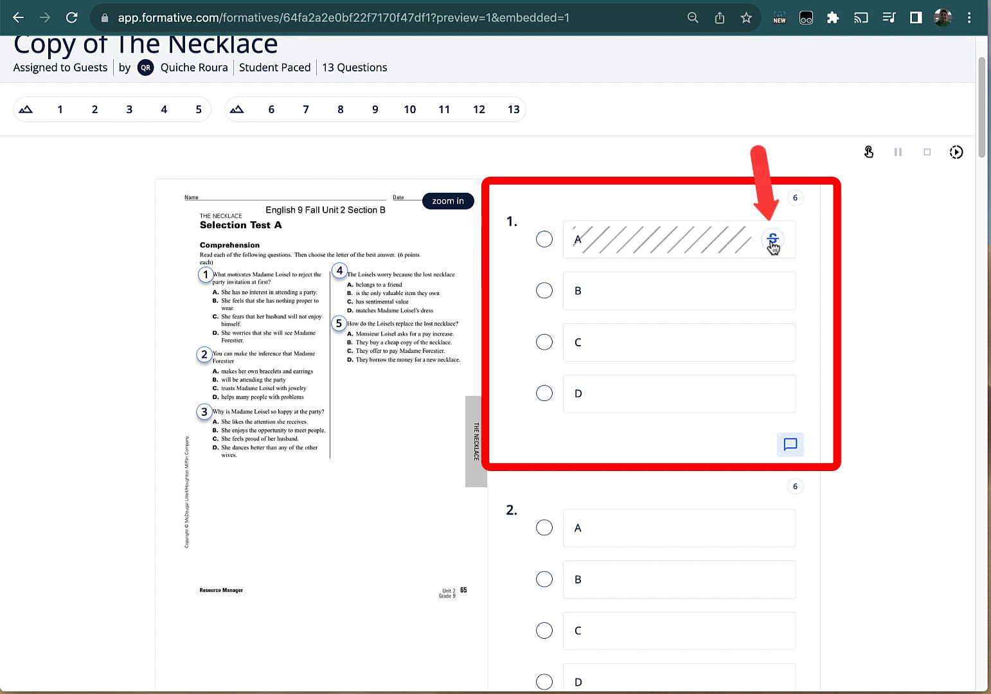
{"action": "left_click", "coordinate": [774, 343]}
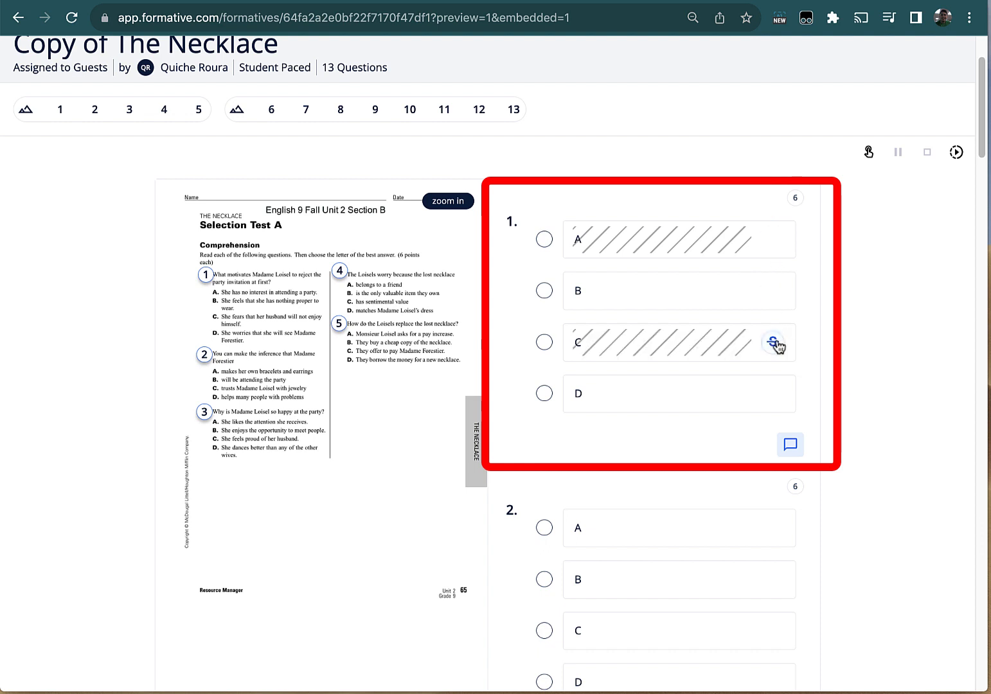
{"action": "left_click", "coordinate": [774, 292]}
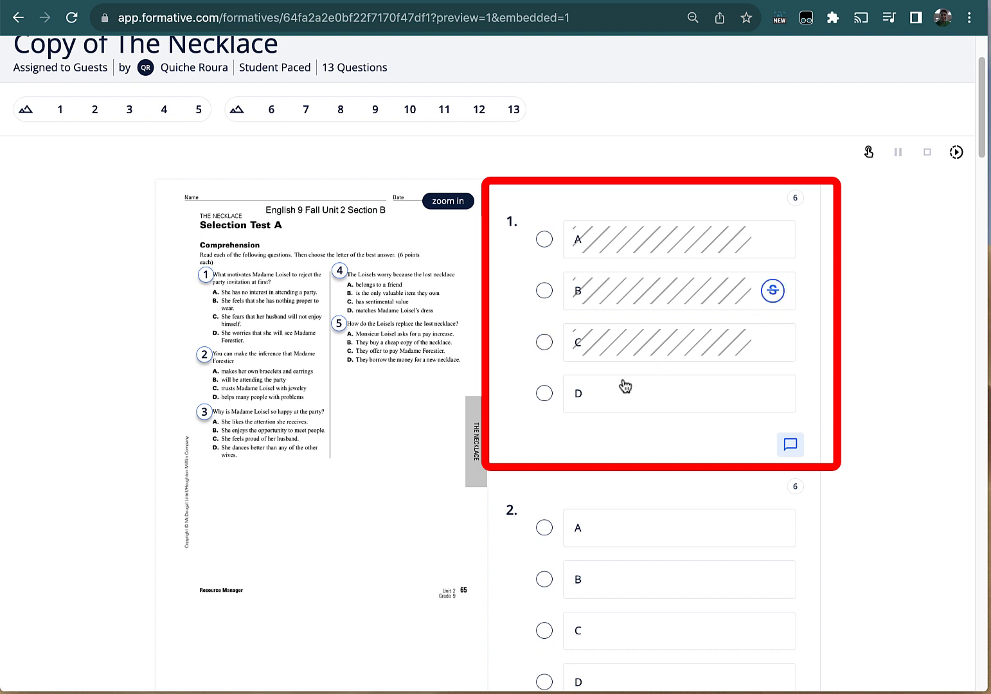
{"action": "left_click", "coordinate": [544, 395]}
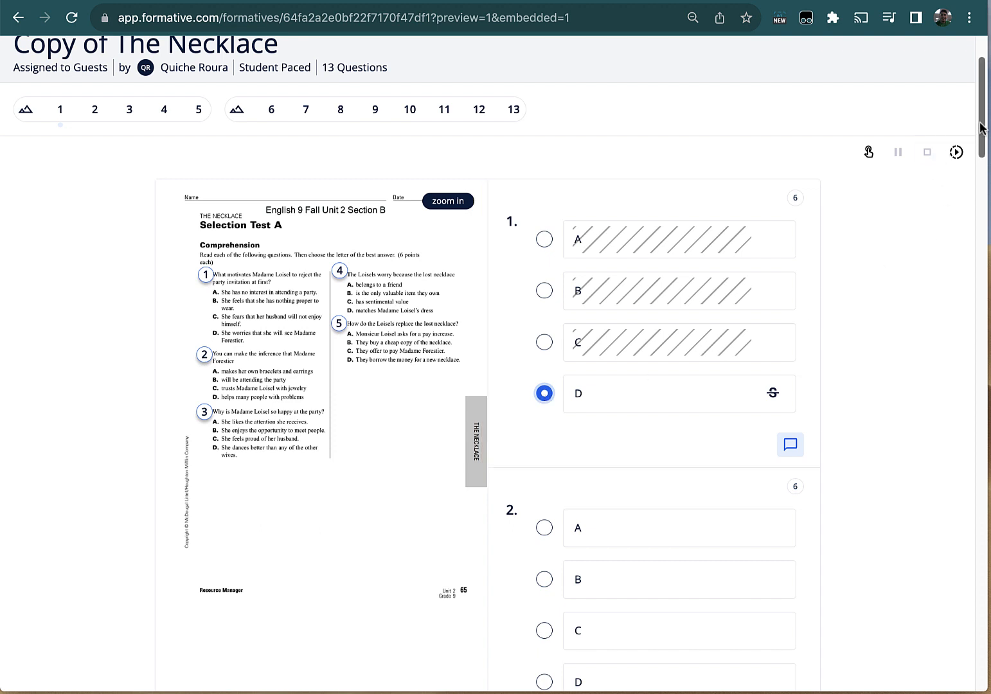
- Answer questions 2 and 3 with B in the student preview
{"action": "left_click_drag", "start_coordinate": [982, 127], "coordinate": [978, 176]}
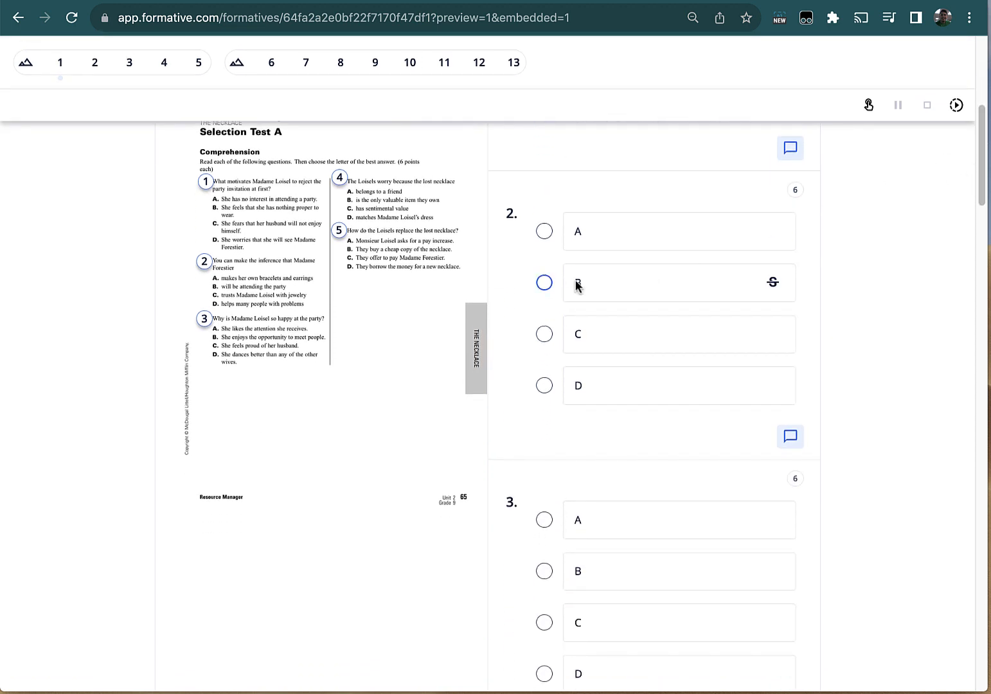
{"action": "left_click", "coordinate": [544, 283]}
{"action": "left_click", "coordinate": [544, 571]}
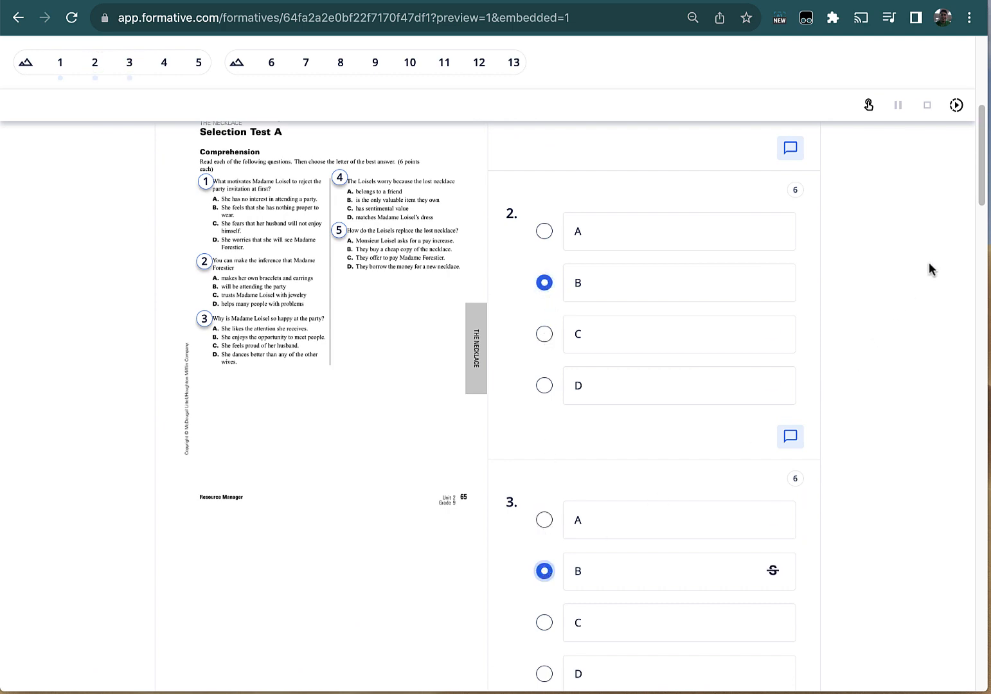
- Send the message "help!!!" to the teacher from question 5 in the student preview
{"action": "scroll", "coordinate": [982, 167], "scroll_direction": "down", "scroll_amount": 1}
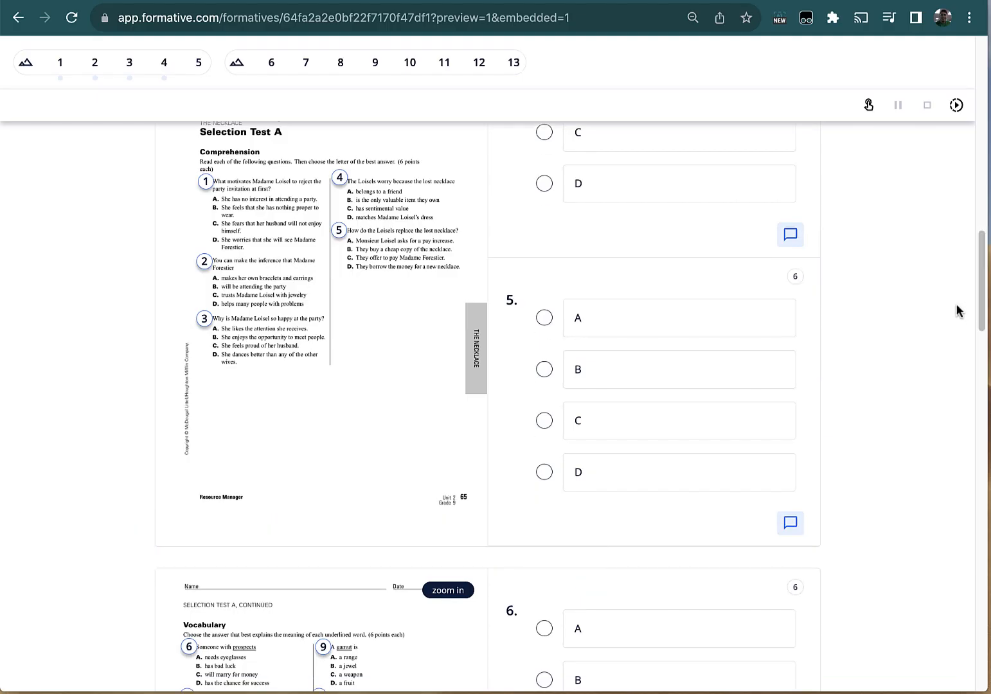
{"action": "left_click", "coordinate": [790, 525]}
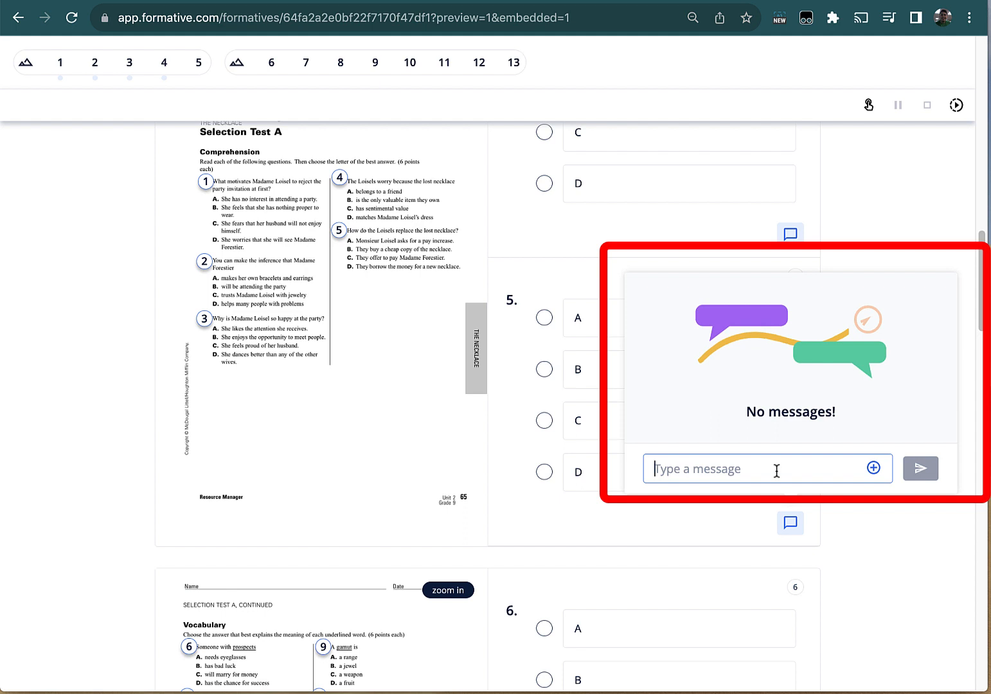
{"action": "type", "text": "help!!!"}
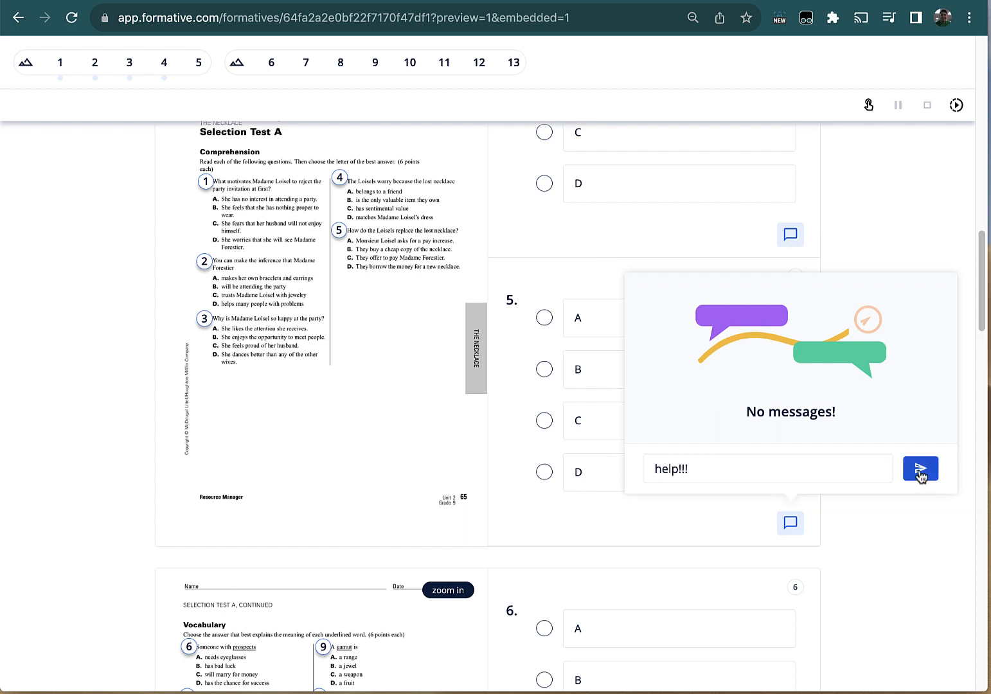
{"action": "left_click", "coordinate": [920, 474]}
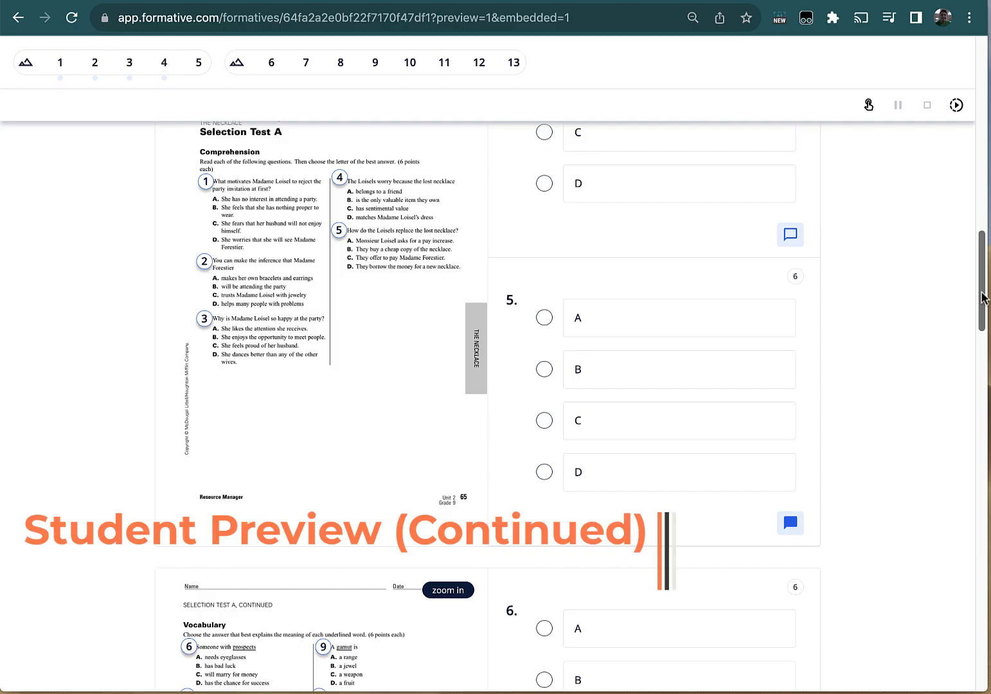
- Answer question 6 with C and questions 8 and 9 with A in the student preview
{"action": "left_click_drag", "start_coordinate": [980, 299], "coordinate": [958, 361]}
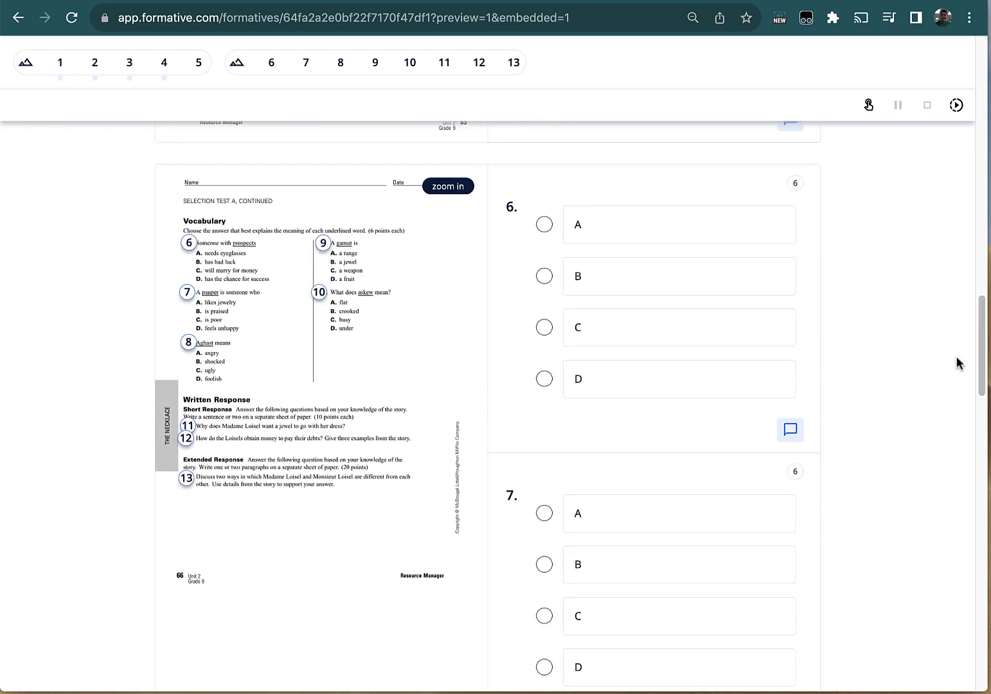
{"action": "left_click", "coordinate": [544, 327]}
{"action": "scroll", "coordinate": [952, 417], "scroll_direction": "down", "scroll_amount": 10}
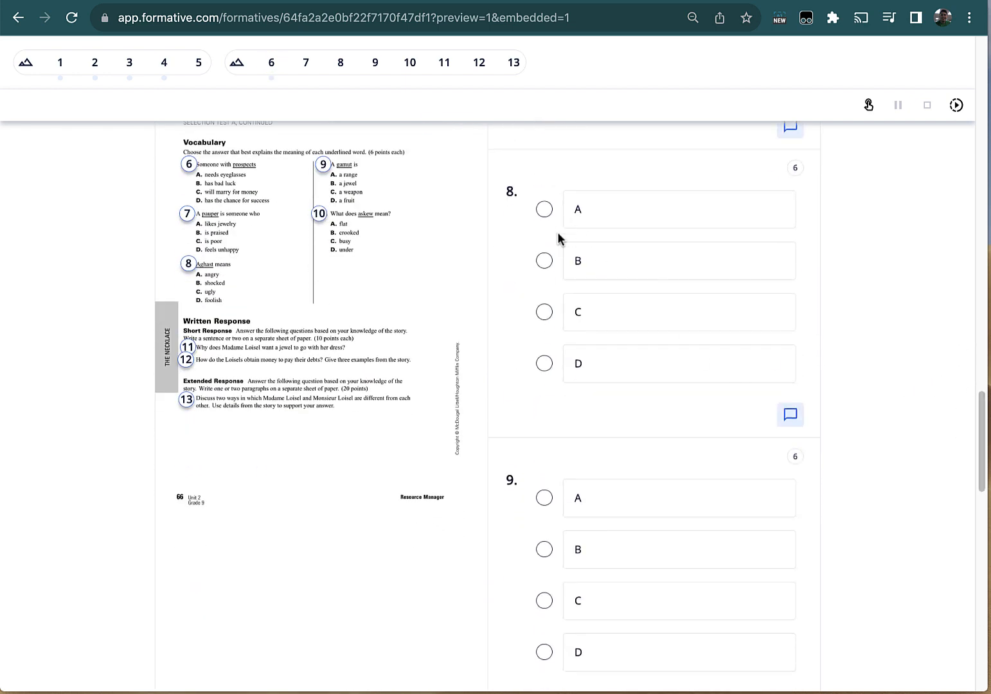
{"action": "left_click", "coordinate": [545, 209]}
{"action": "left_click", "coordinate": [545, 498]}
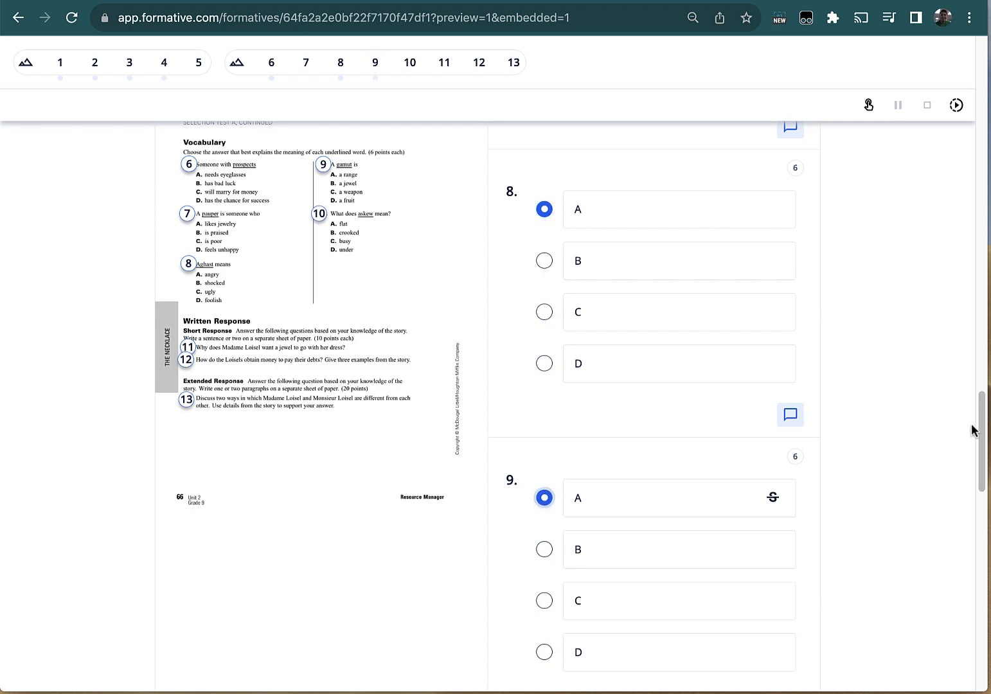
- Answer the skipped question 7 with B and question 10 with D in the student preview
{"action": "left_click_drag", "start_coordinate": [981, 426], "coordinate": [979, 354]}
{"action": "left_click", "coordinate": [544, 382]}
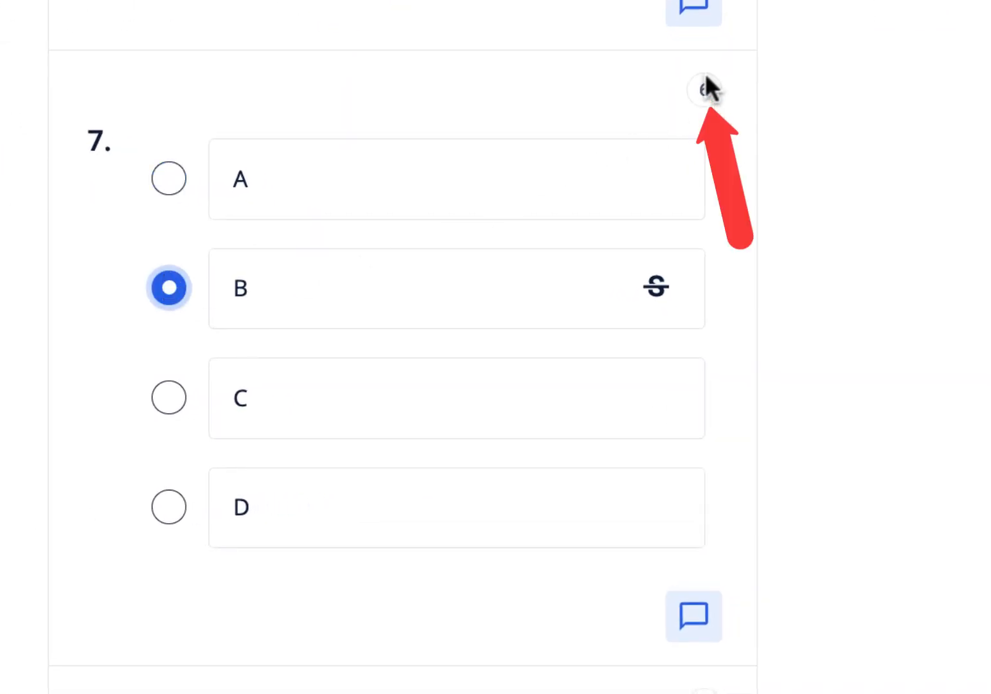
{"action": "left_click_drag", "start_coordinate": [688, 90], "coordinate": [730, 90]}
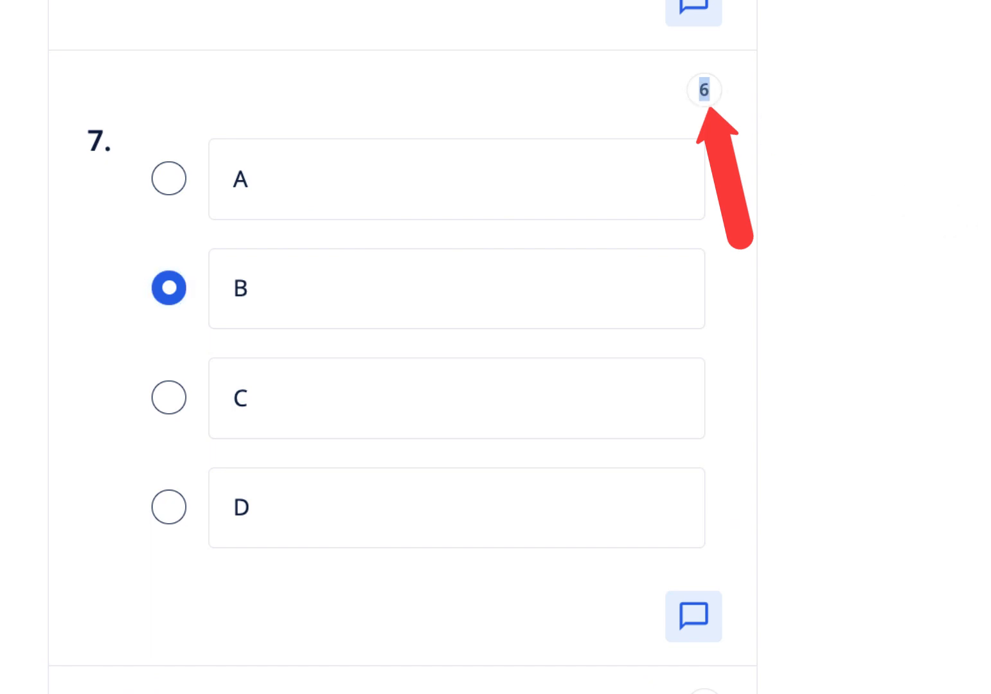
{"action": "left_click", "coordinate": [800, 190]}
{"action": "scroll", "coordinate": [403, 347], "scroll_direction": "down", "scroll_amount": 20}
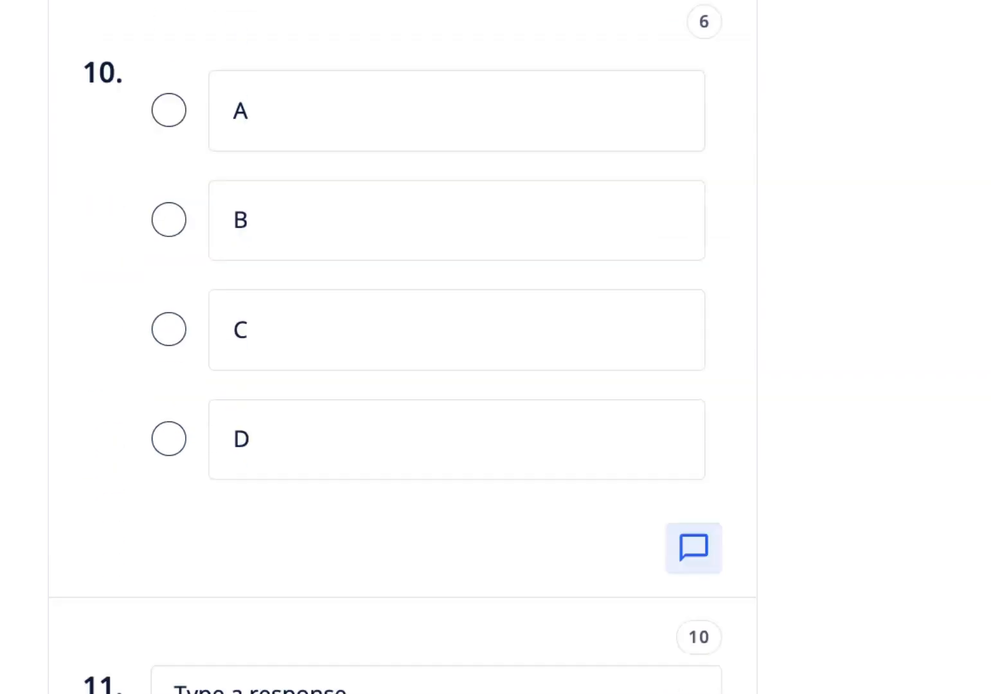
{"action": "left_click", "coordinate": [170, 351]}
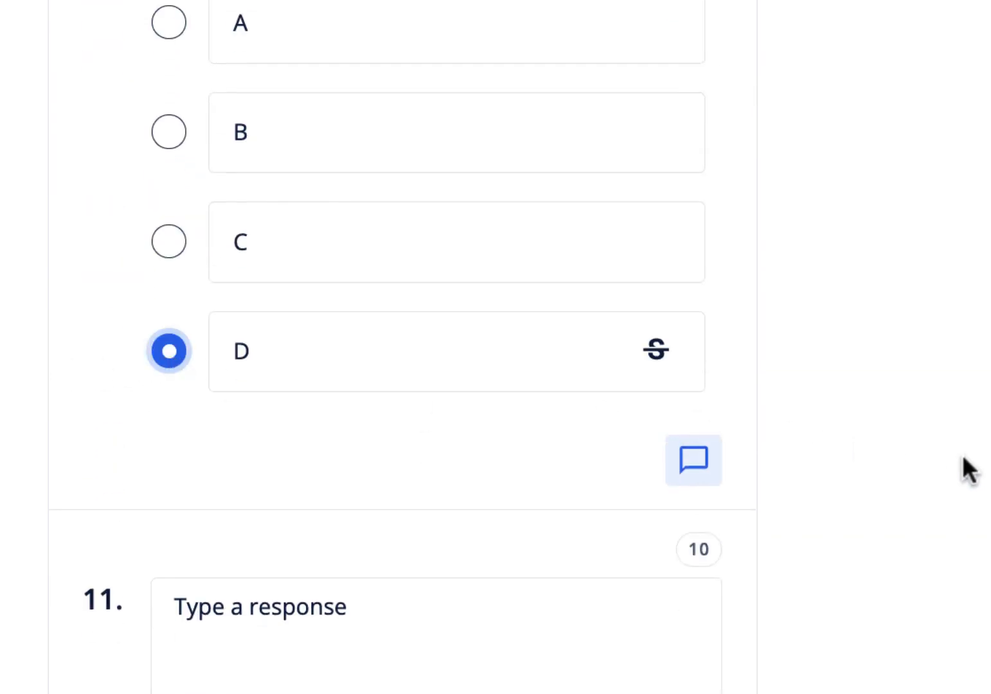
- Enter "student answer questions here" as the response to question 11
{"action": "scroll", "coordinate": [403, 347], "scroll_direction": "down", "scroll_amount": 5}
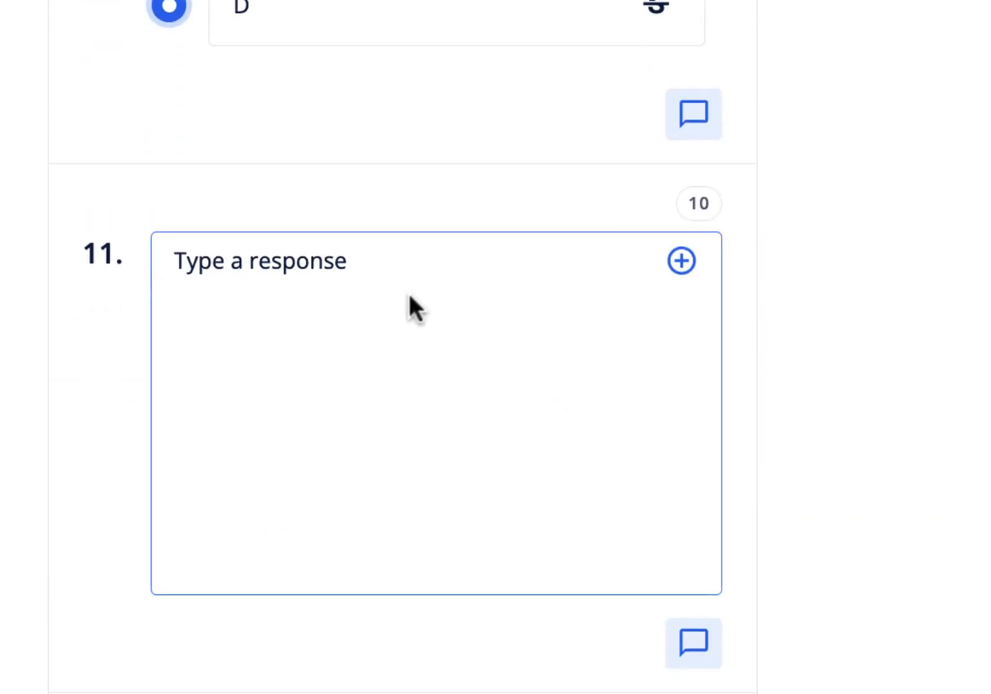
{"action": "left_click", "coordinate": [370, 273]}
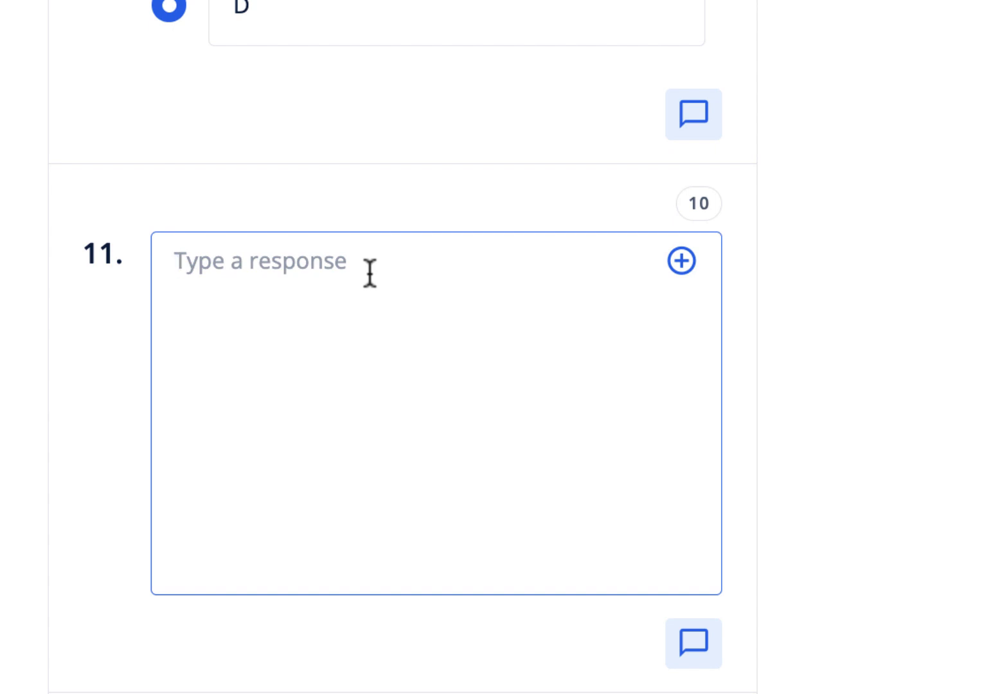
{"action": "type", "text": "student"}
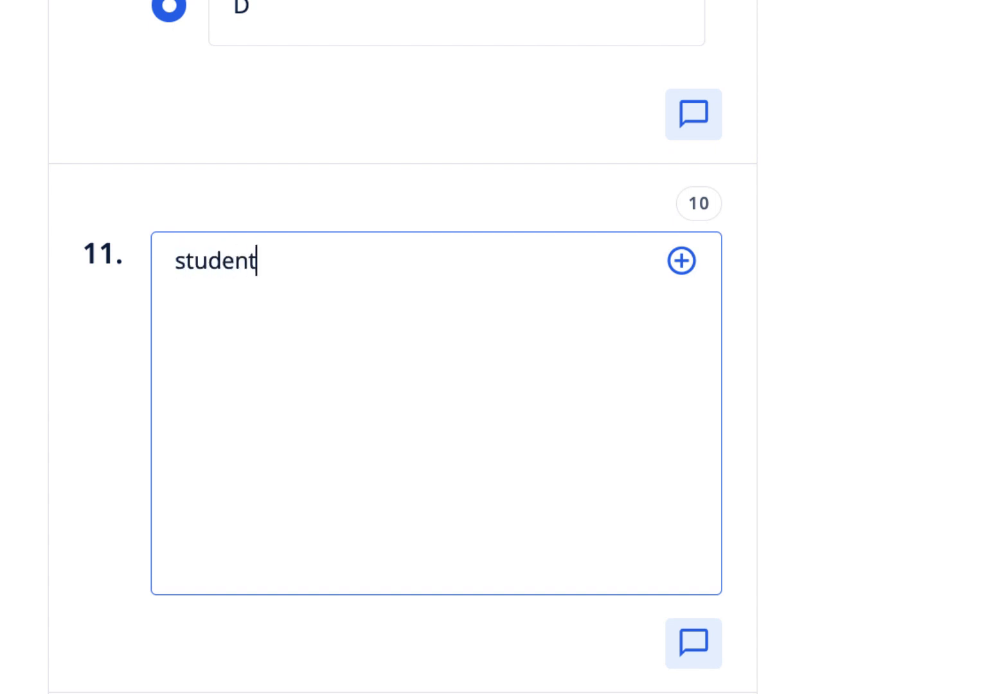
{"action": "type", "text": " answer questions here"}
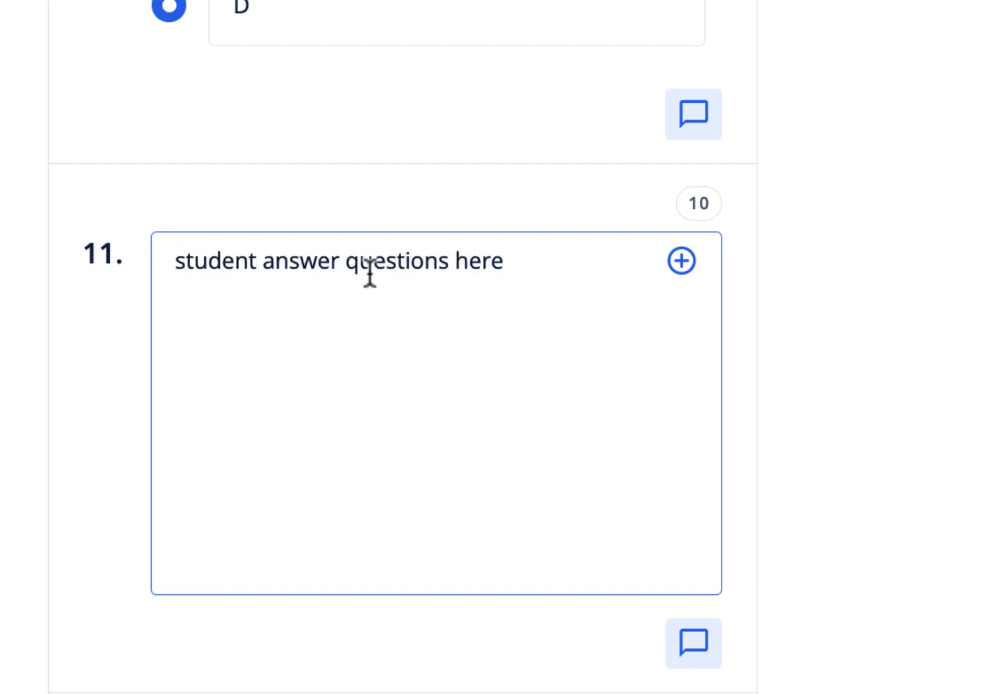
- Copy the question 11 response and paste it as the response to questions 12 and 13
{"action": "left_click_drag", "start_coordinate": [514, 260], "coordinate": [11, 243]}
{"action": "key", "text": "ctrl+c"}
{"action": "scroll", "coordinate": [403, 347], "scroll_direction": "down", "scroll_amount": 5}
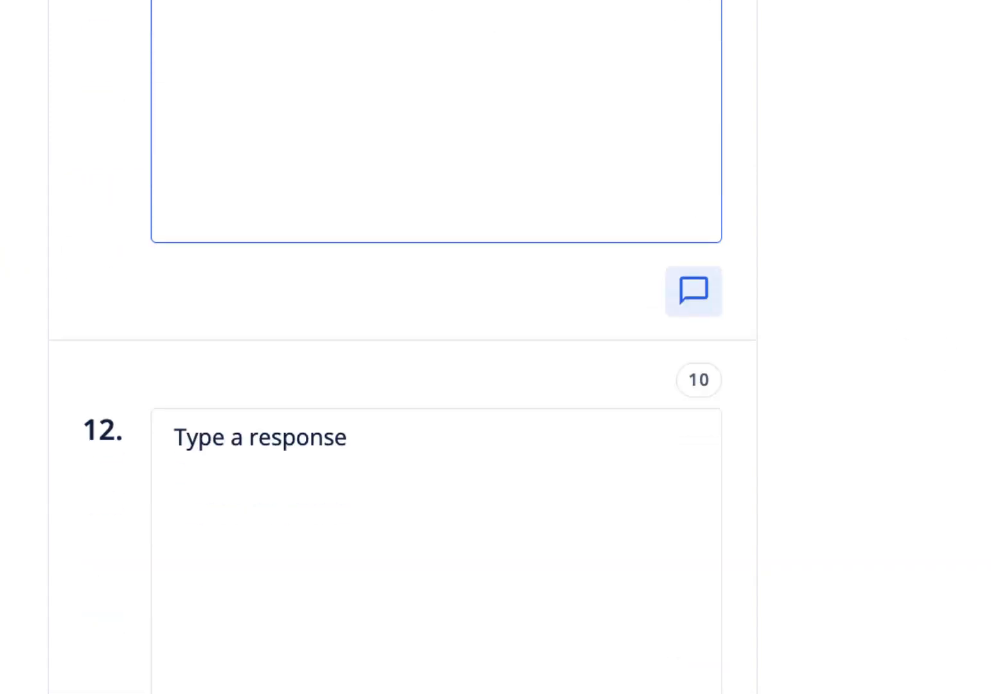
{"action": "left_click", "coordinate": [412, 484]}
{"action": "key", "text": "ctrl+v"}
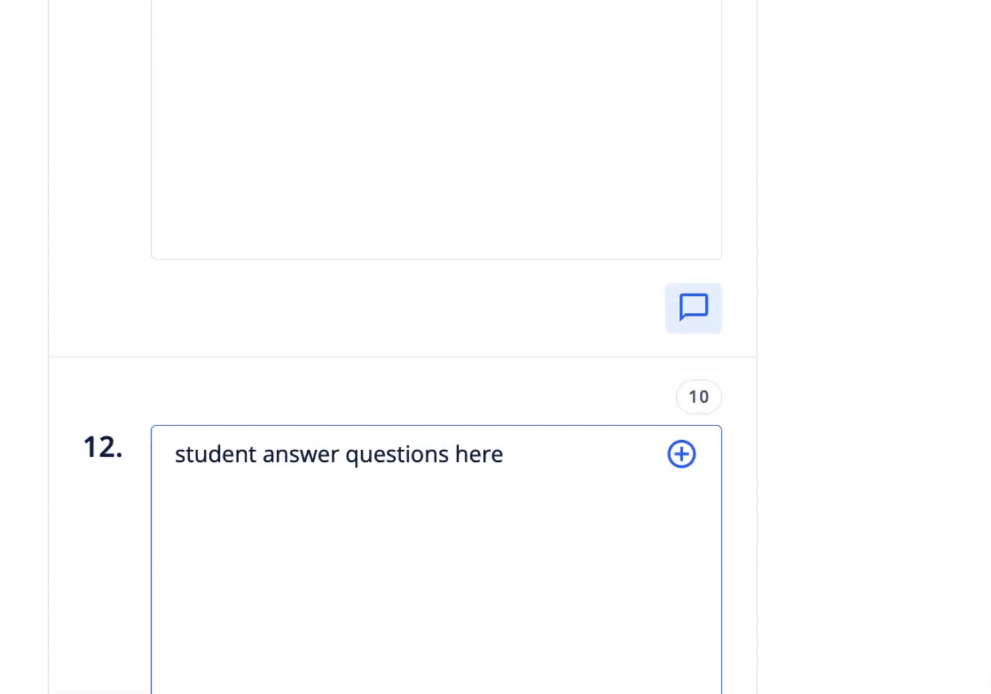
{"action": "scroll", "coordinate": [952, 680], "scroll_direction": "down", "scroll_amount": 5}
{"action": "left_click", "coordinate": [380, 263]}
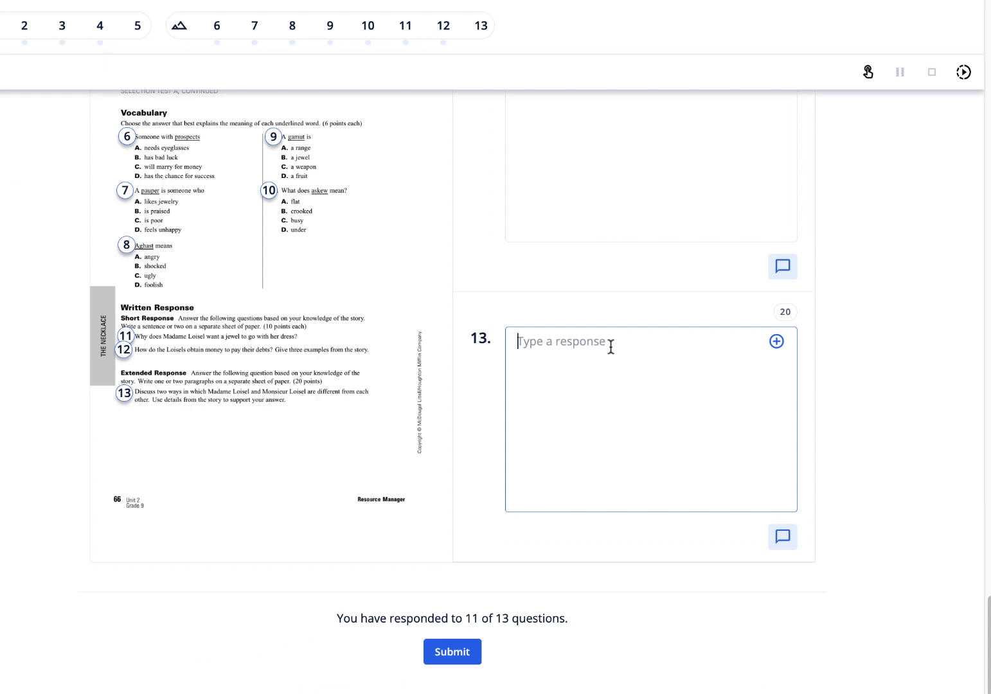
{"action": "key", "text": "ctrl+v"}
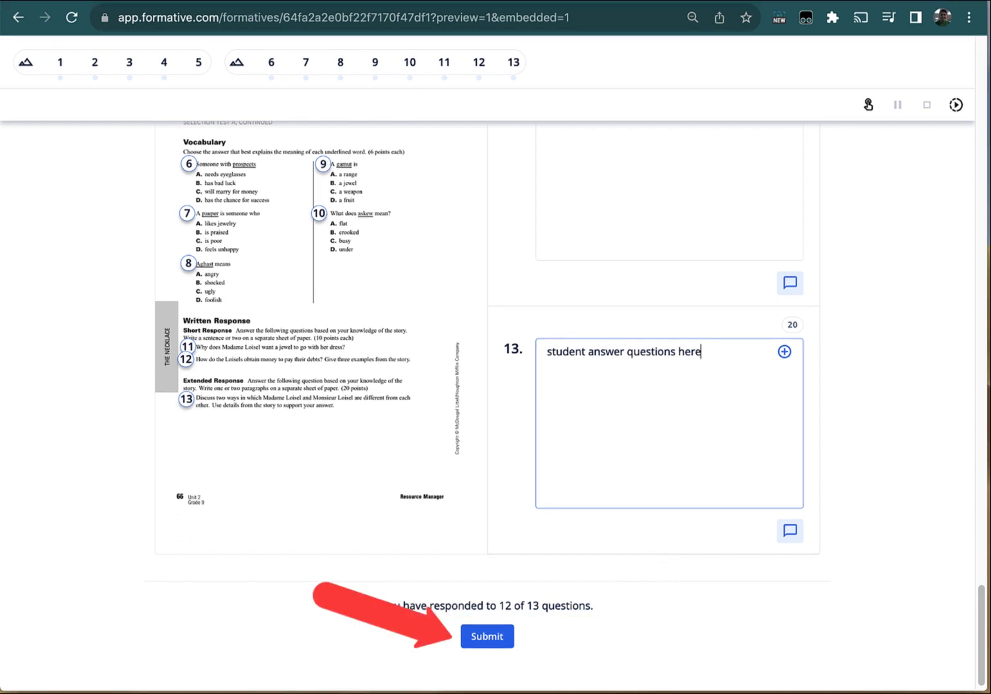
- Submit the student preview responses despite the incomplete question and close the submission confirmation
{"action": "left_click", "coordinate": [503, 642]}
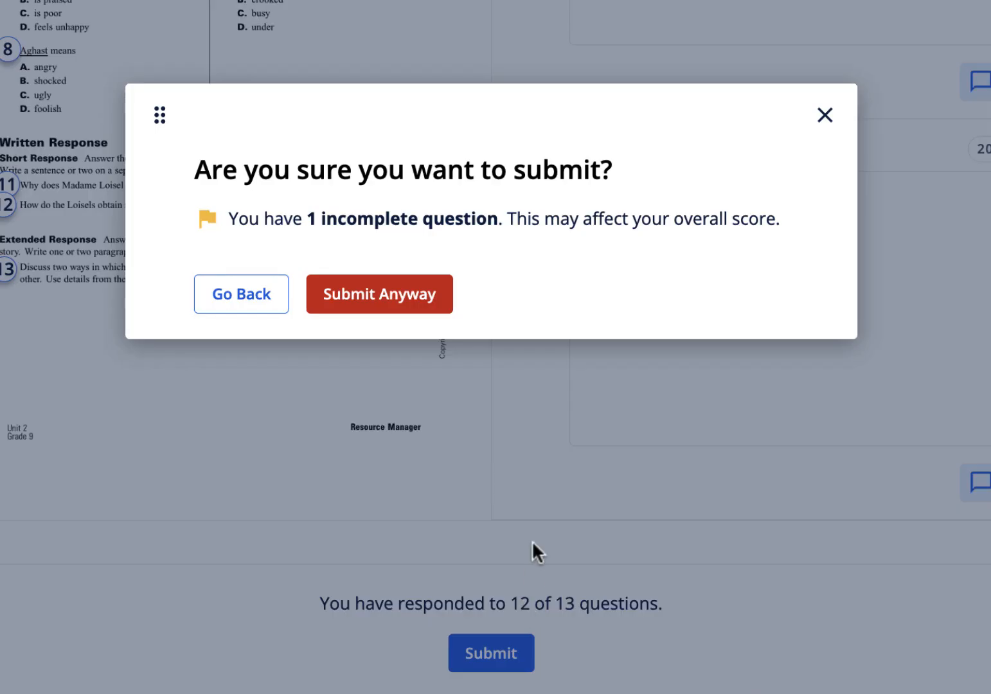
{"action": "left_click", "coordinate": [380, 302]}
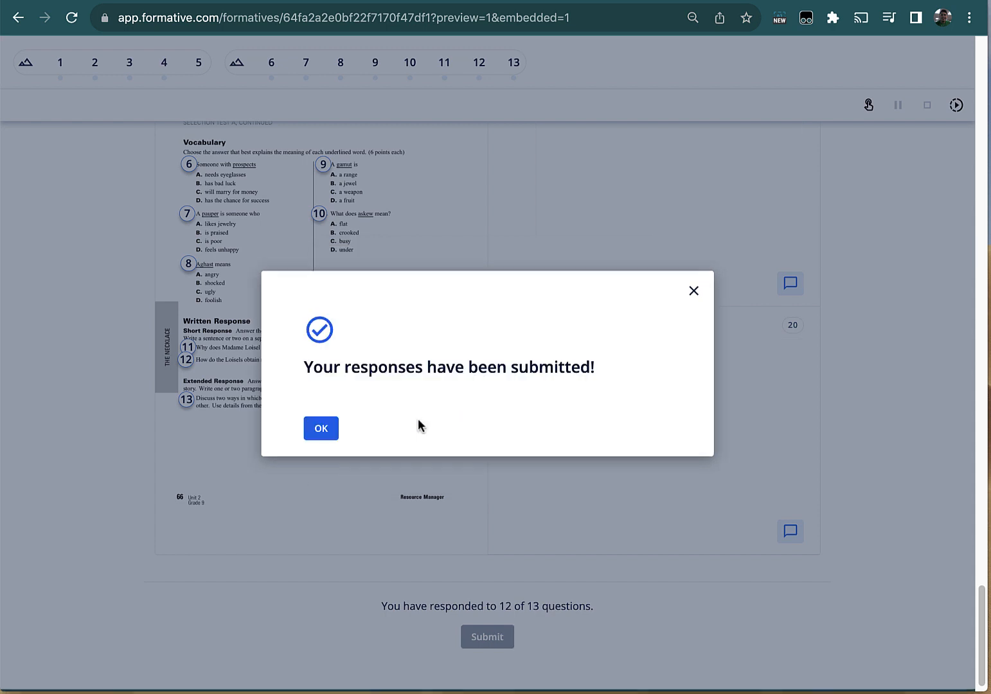
{"action": "left_click", "coordinate": [325, 418]}
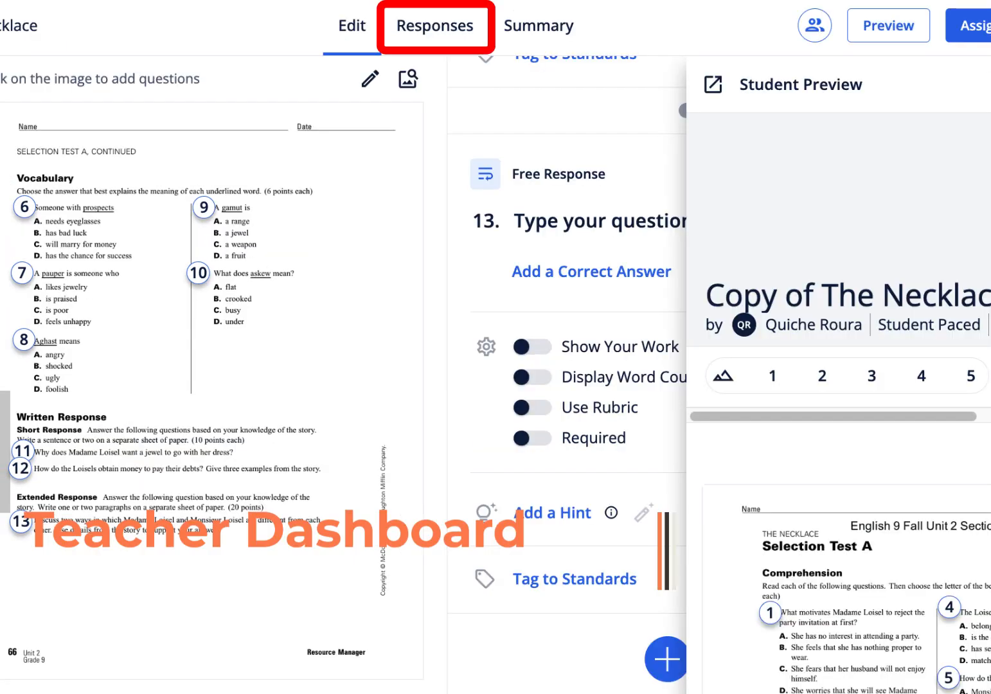
- Open the assessment's student responses and view the unanswered question 5 submission in the teacher preview row
{"action": "left_click", "coordinate": [440, 25]}
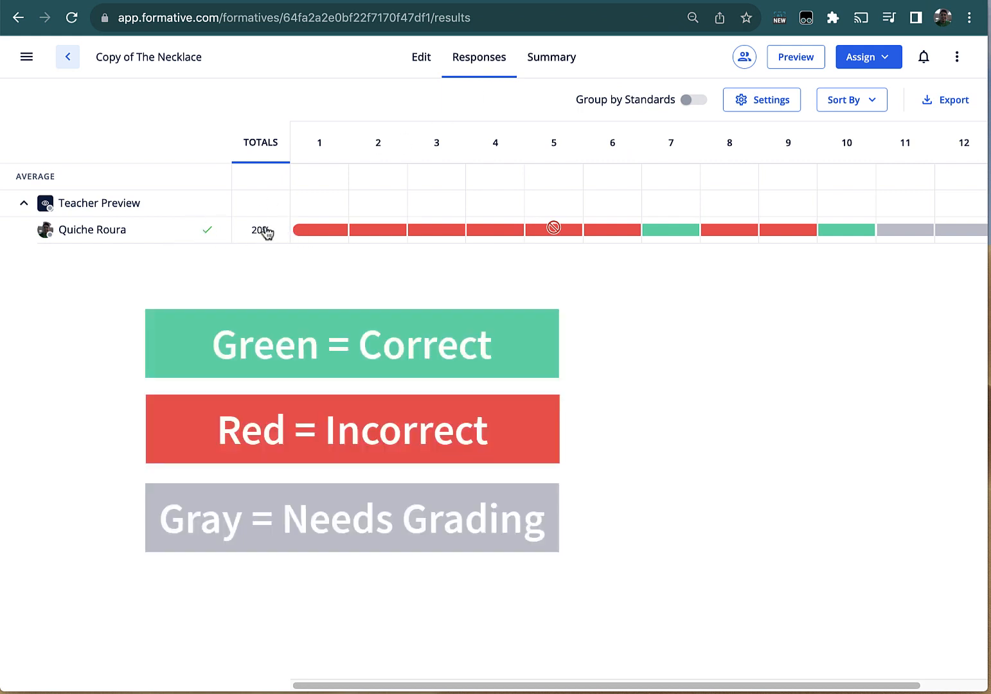
{"action": "scroll", "coordinate": [312, 234], "scroll_direction": "right", "scroll_amount": 2}
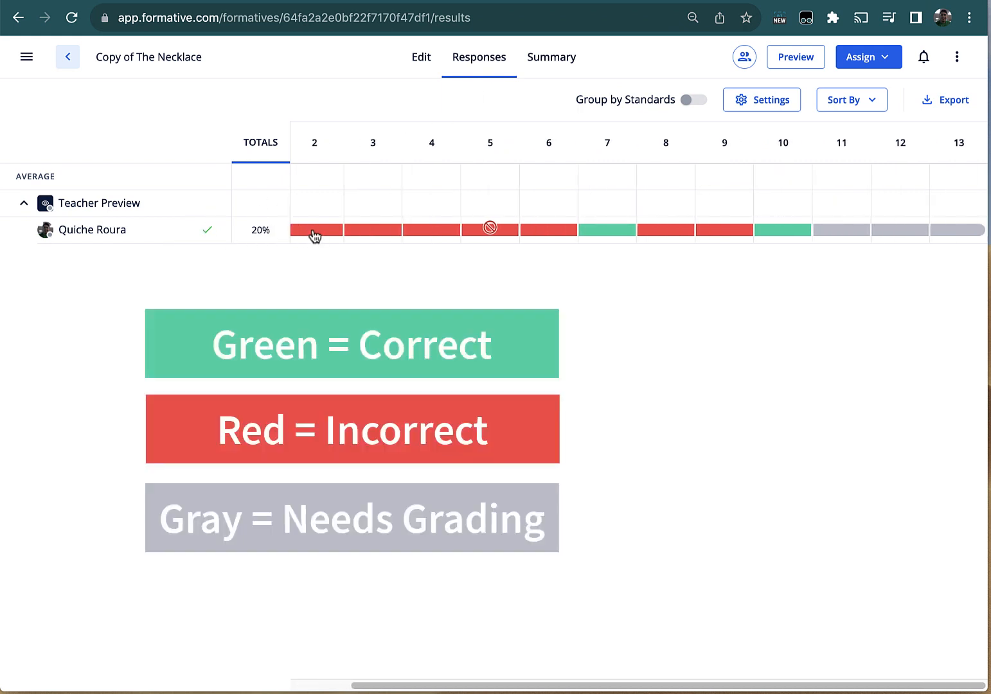
{"action": "left_click", "coordinate": [490, 228]}
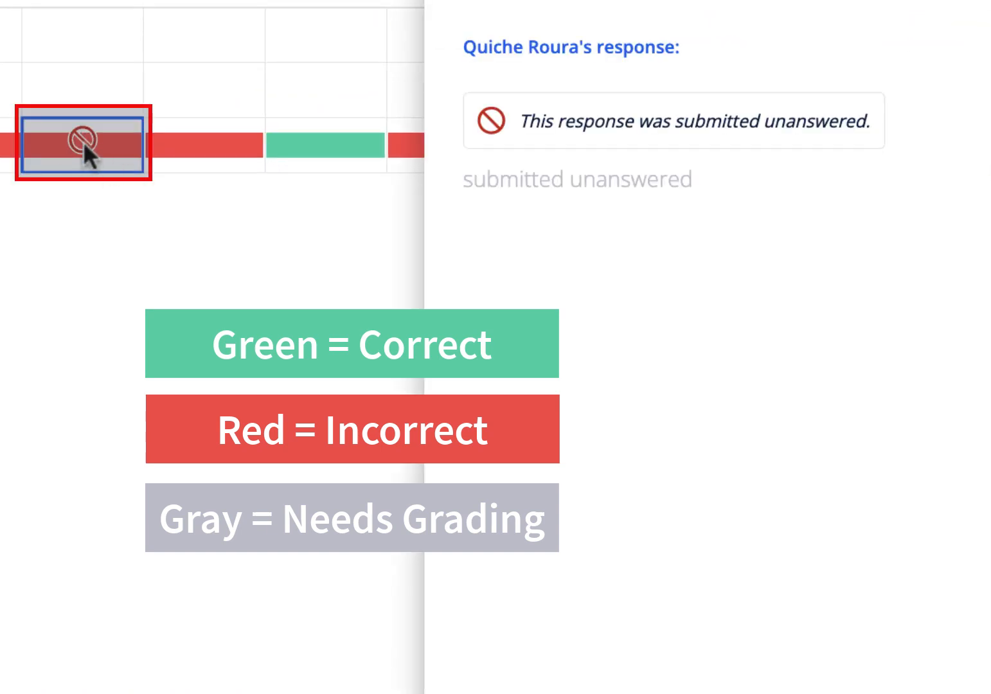
{"action": "mouse_move", "coordinate": [83, 141]}
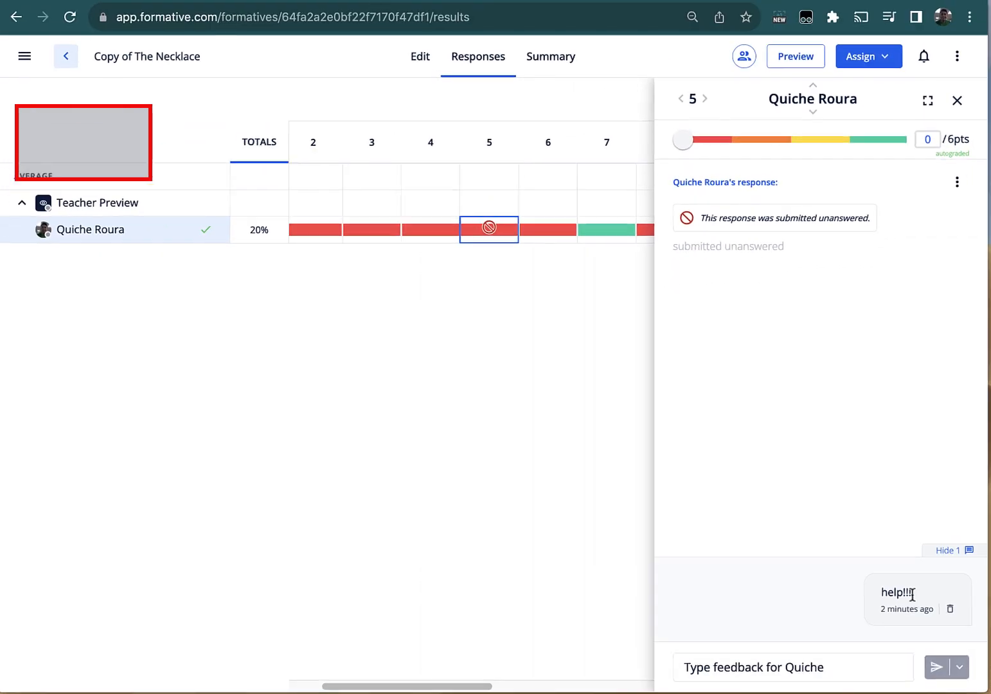
- Examine the student's message on question 5 and the field for replying with feedback
{"action": "left_click_drag", "start_coordinate": [934, 609], "coordinate": [865, 578]}
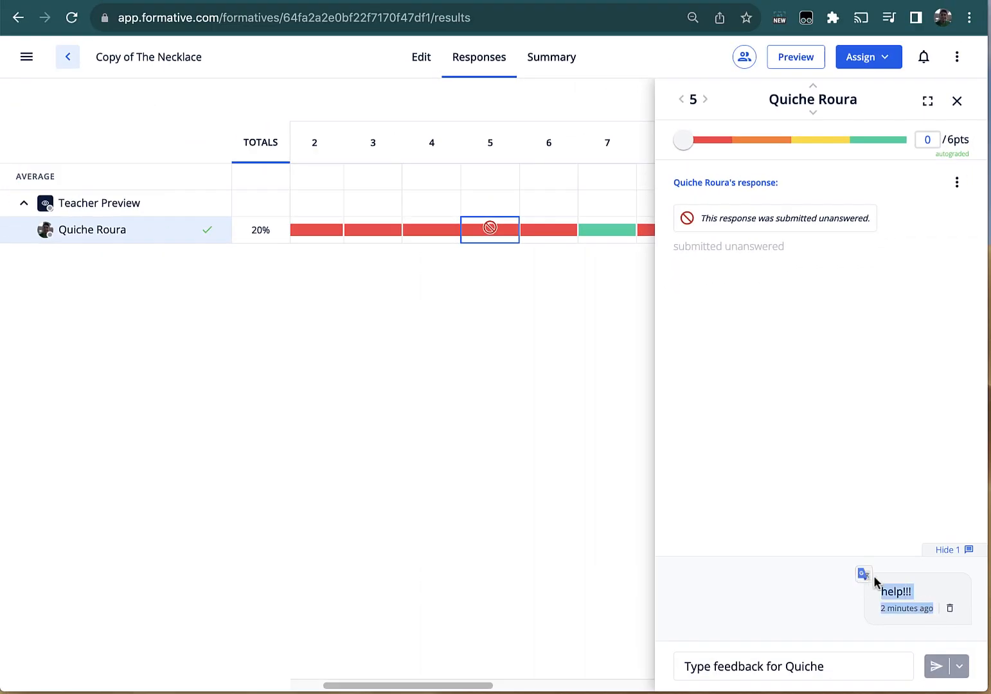
{"action": "left_click", "coordinate": [846, 583]}
{"action": "left_click", "coordinate": [817, 666]}
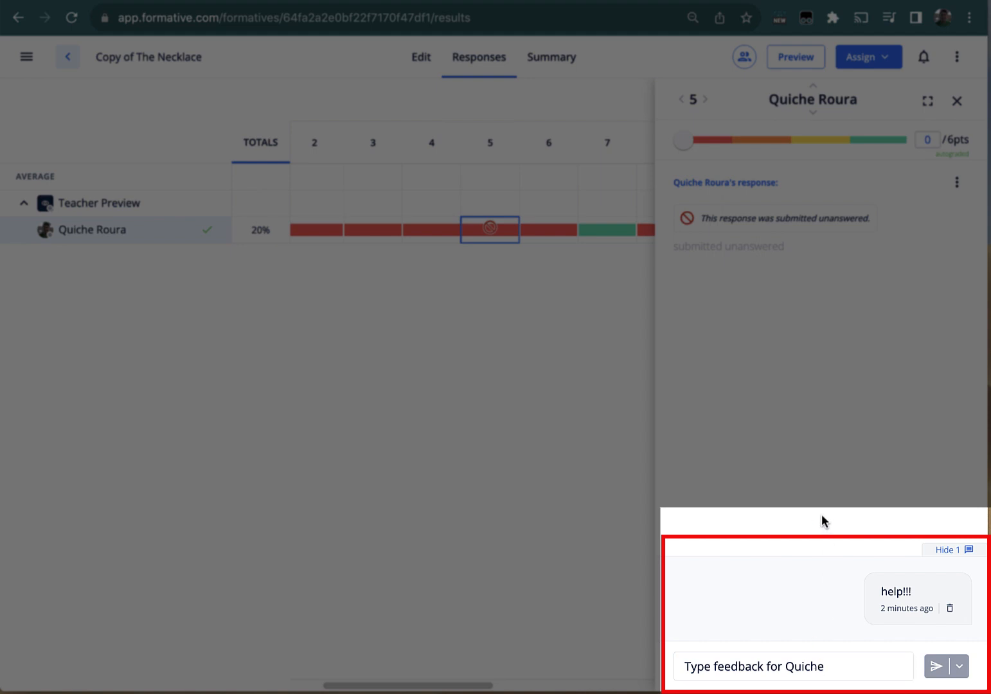
{"action": "scroll", "coordinate": [580, 242], "scroll_direction": "right", "scroll_amount": 1}
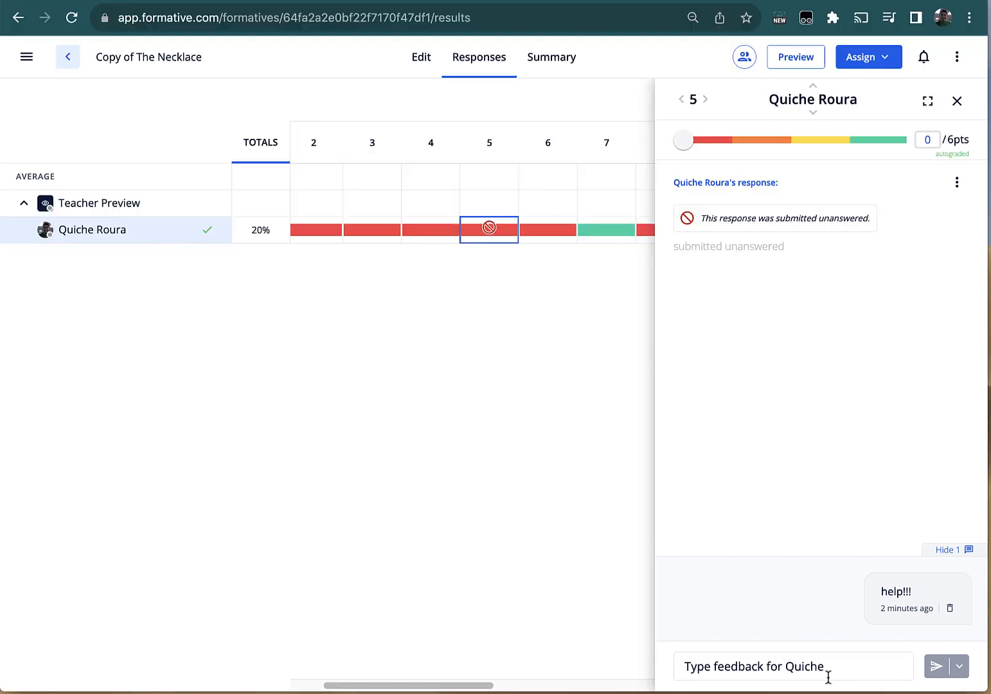
{"action": "left_click", "coordinate": [830, 673]}
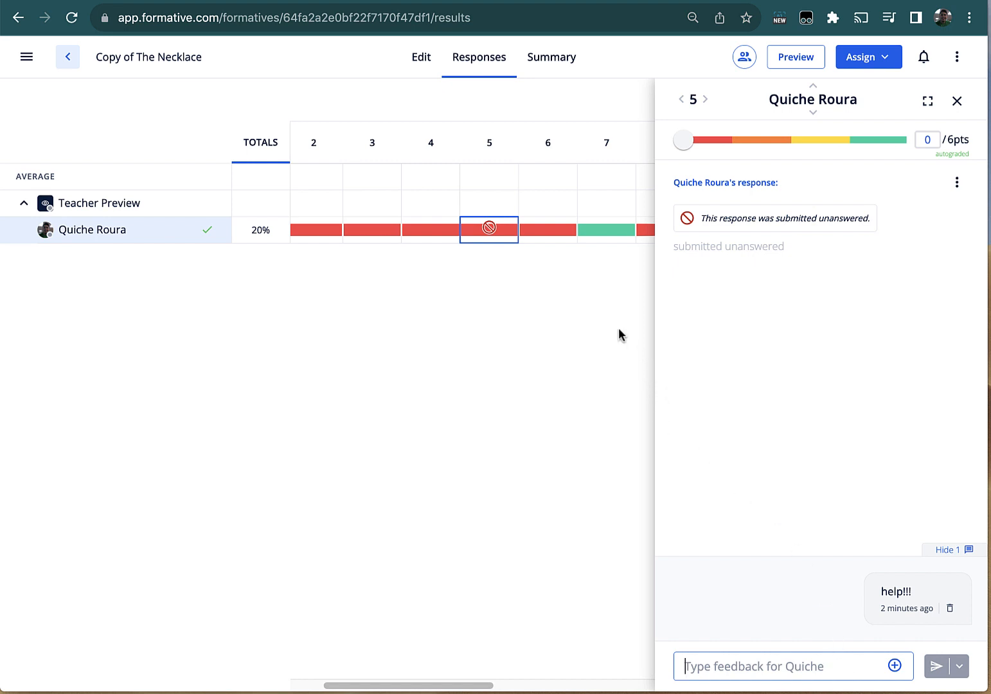
- Score the student's question 5 submission 3 of 6 points and the question 11 response 5 of 10 points
{"action": "scroll", "coordinate": [568, 267], "scroll_direction": "right", "scroll_amount": 3}
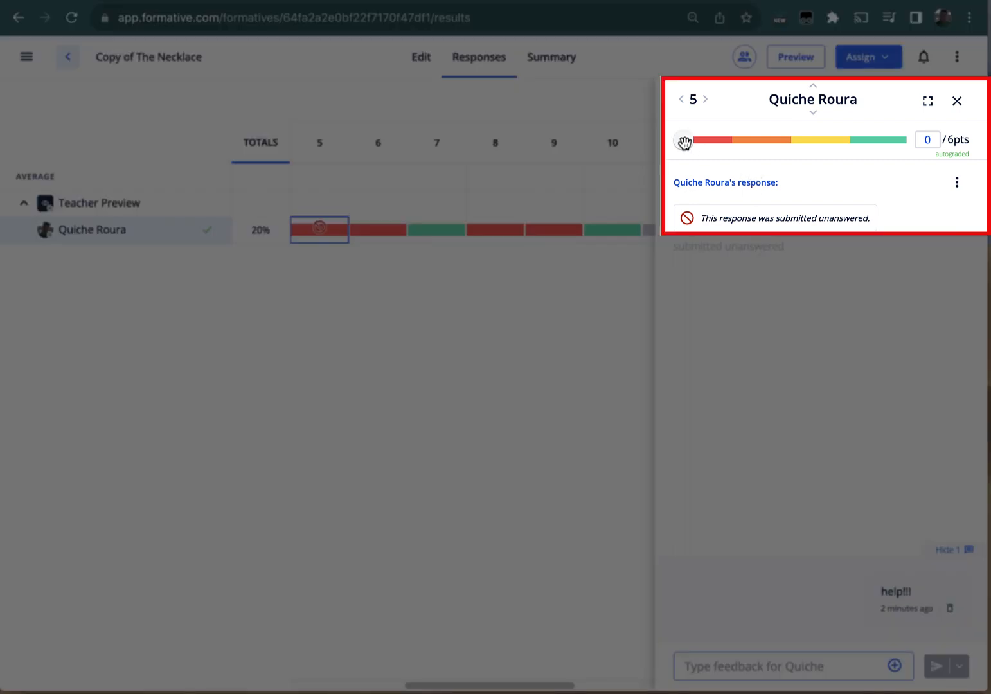
{"action": "left_click_drag", "start_coordinate": [684, 143], "coordinate": [793, 142]}
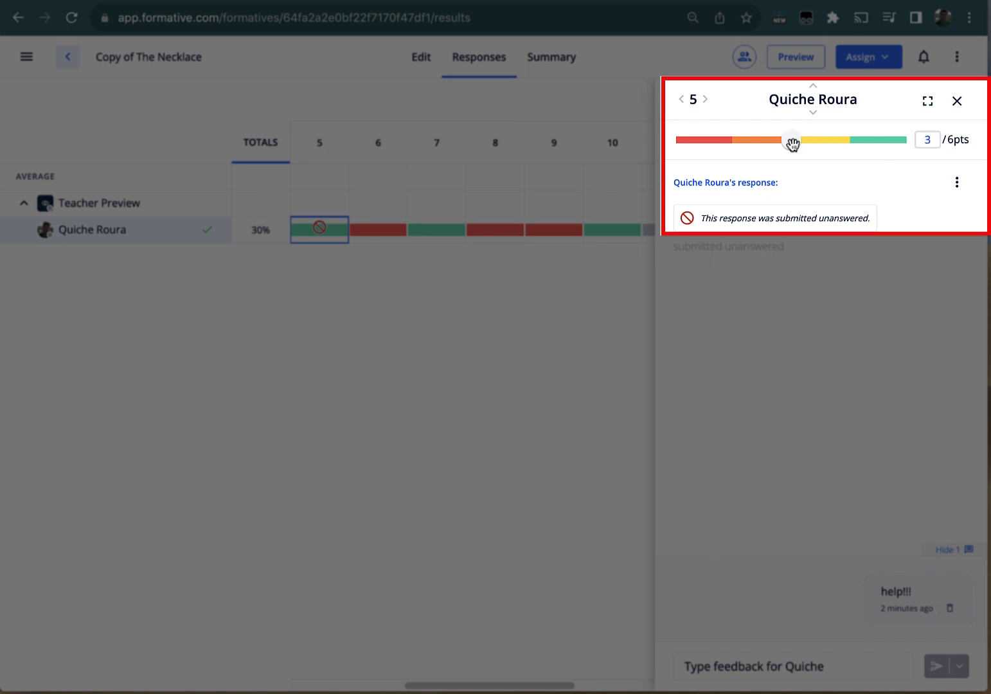
{"action": "scroll", "coordinate": [411, 260], "scroll_direction": "right", "scroll_amount": 3}
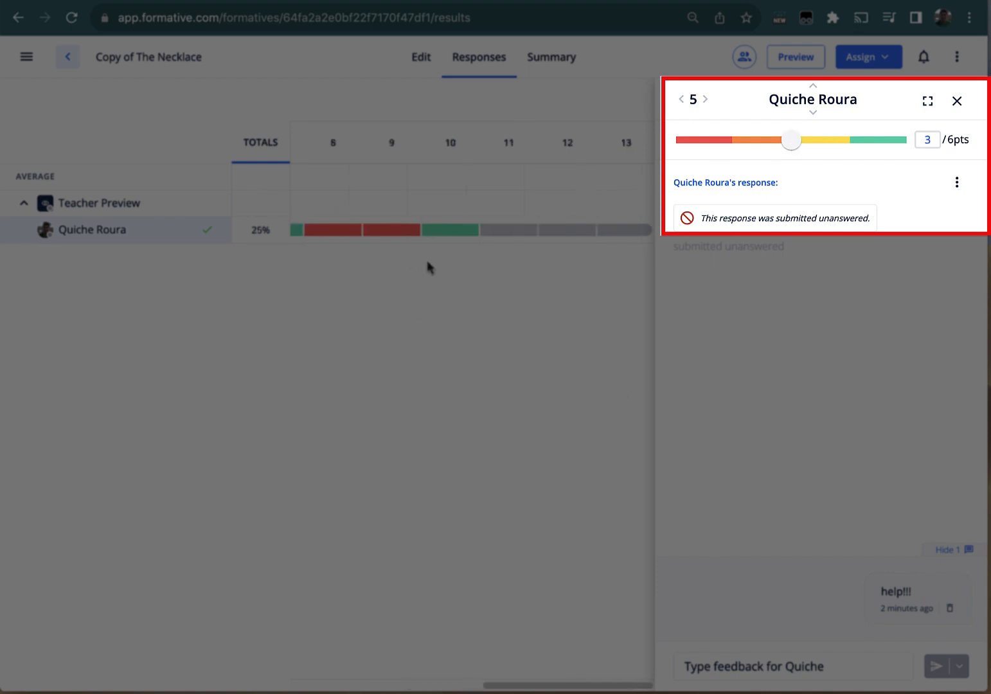
{"action": "left_click", "coordinate": [509, 233]}
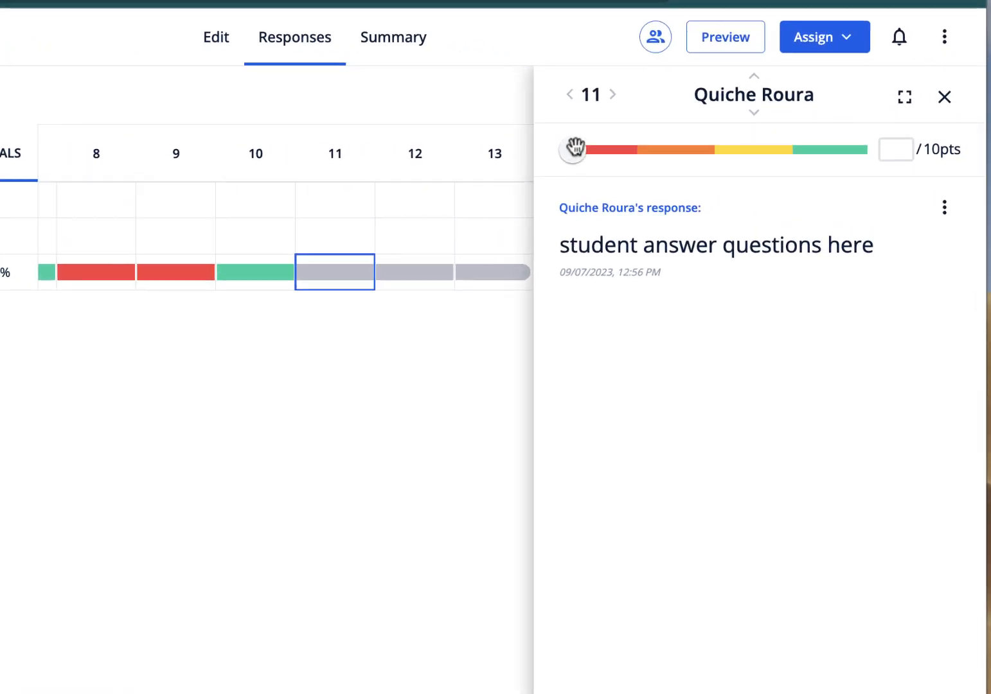
{"action": "left_click_drag", "start_coordinate": [578, 156], "coordinate": [826, 161]}
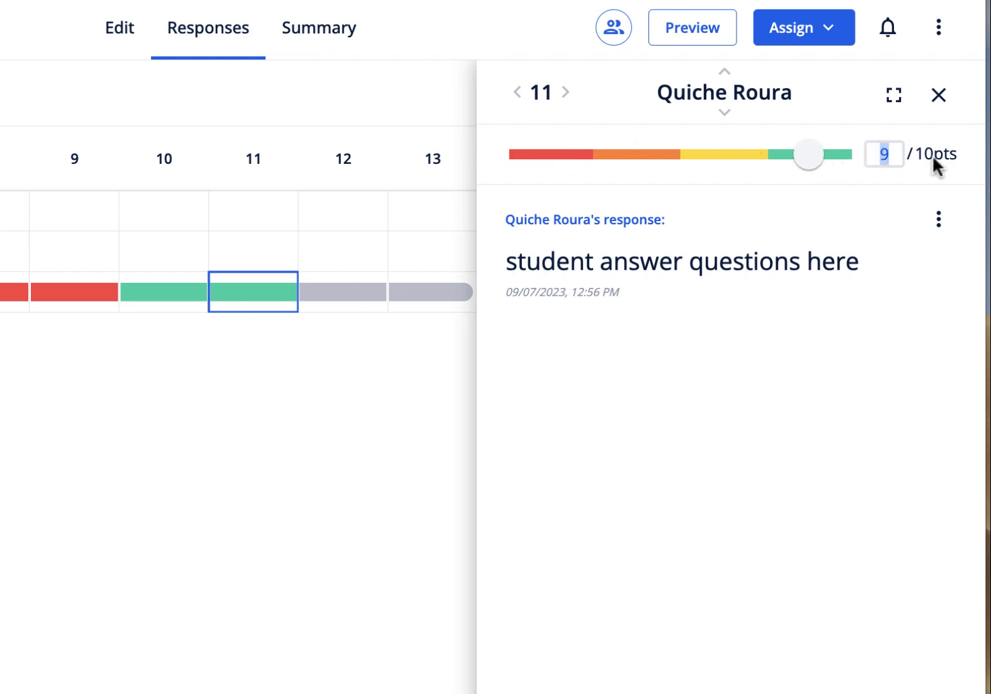
{"action": "type", "text": "5"}
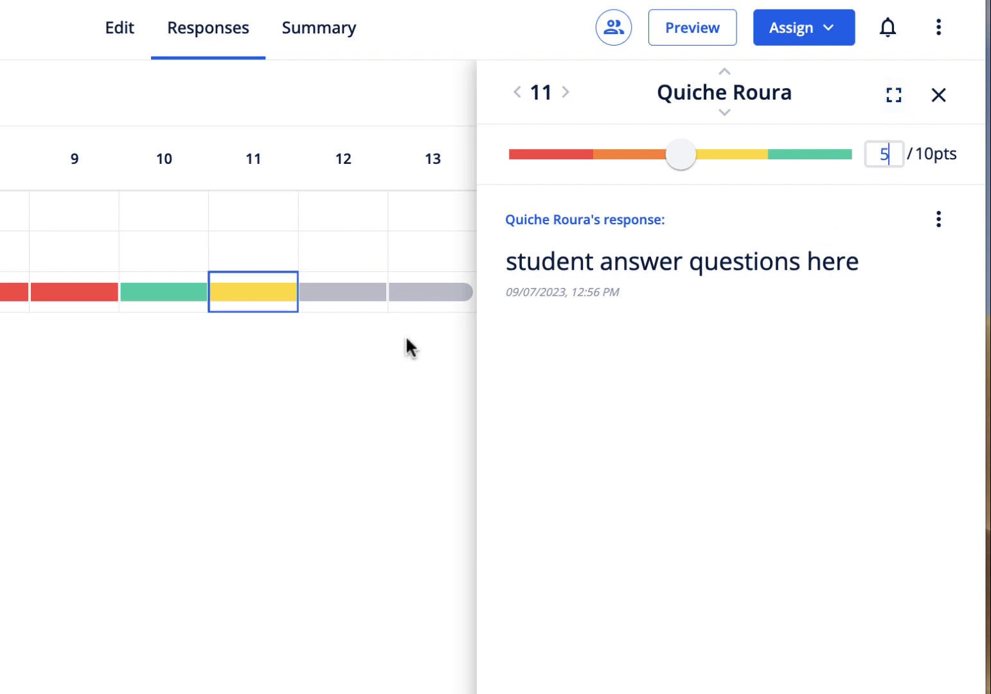
- Score the question 12 response 8 of 10 points and question 13 16 of 20 points, and reopen the question 12 response
{"action": "left_click", "coordinate": [346, 299]}
{"action": "left_click", "coordinate": [777, 154]}
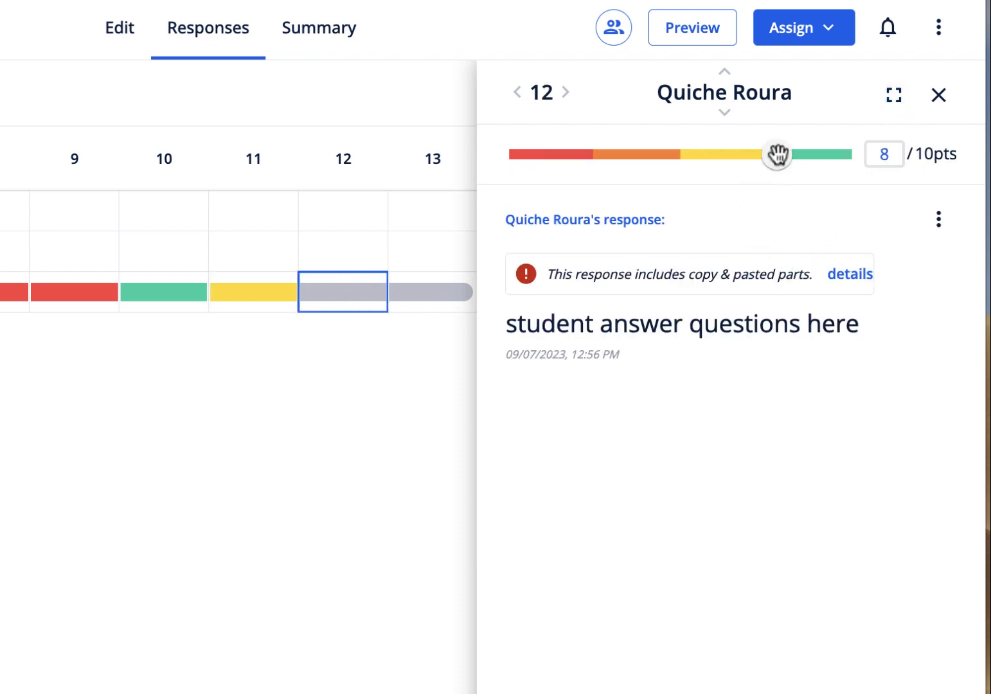
{"action": "left_click", "coordinate": [432, 297]}
{"action": "left_click", "coordinate": [776, 154]}
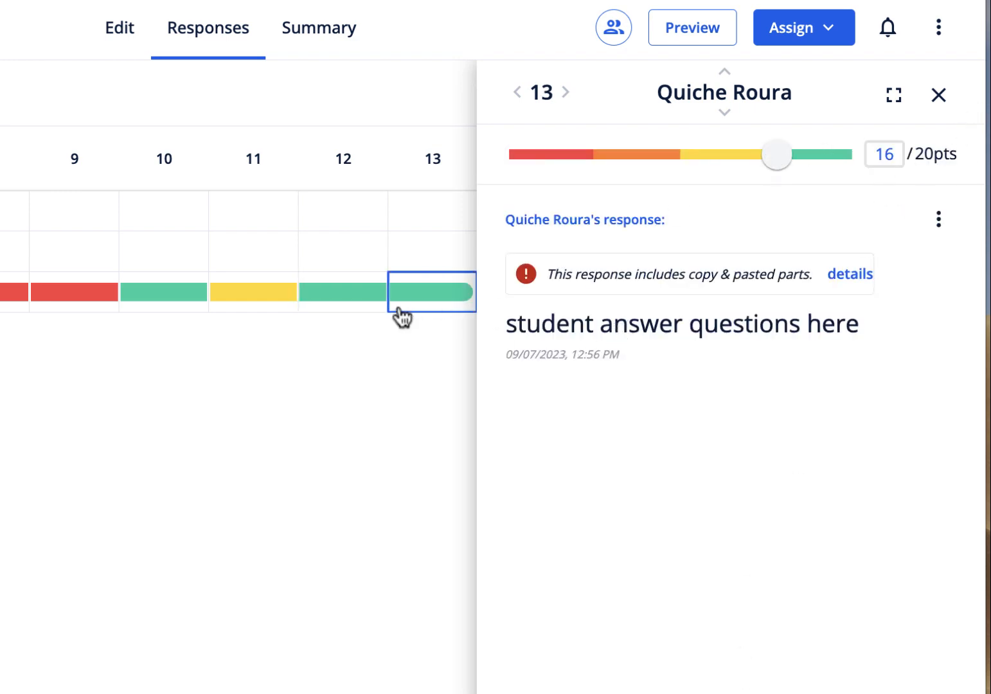
{"action": "left_click", "coordinate": [363, 299]}
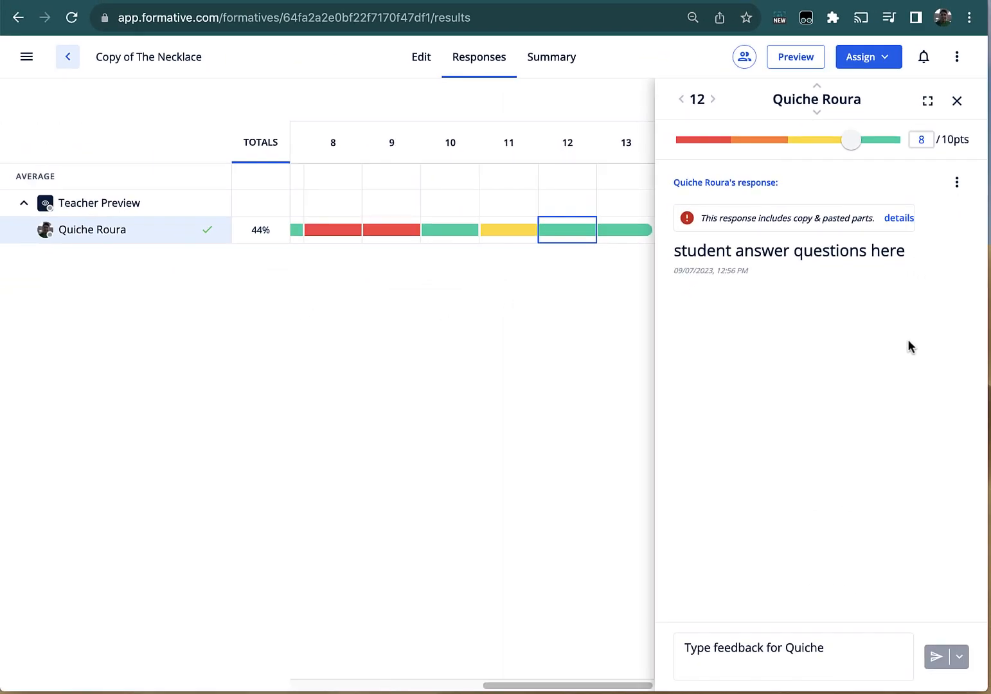